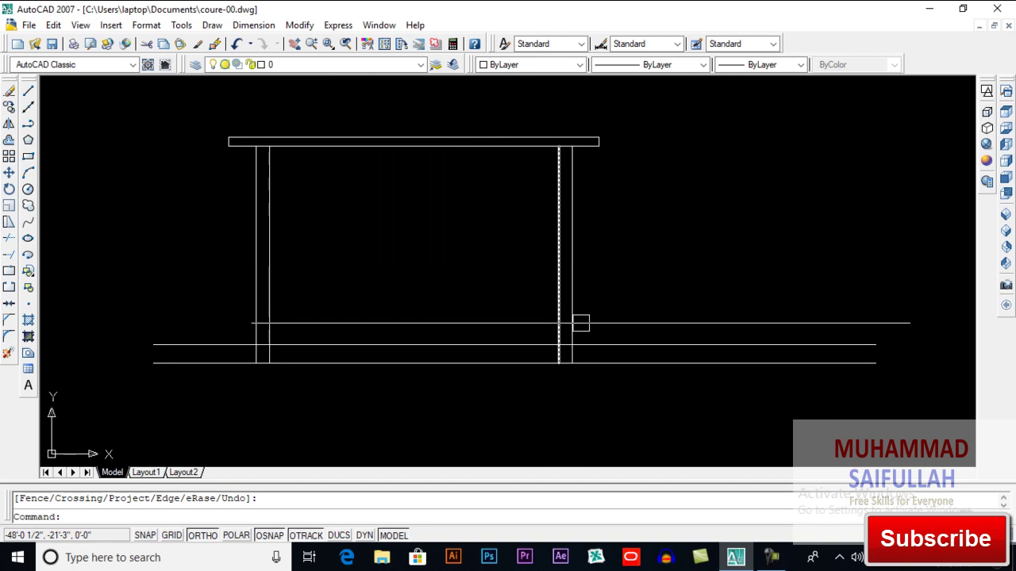
Offset the upper of the two ground-level lines 7' upward in the section drawing
scroll(571, 325, down, 3)
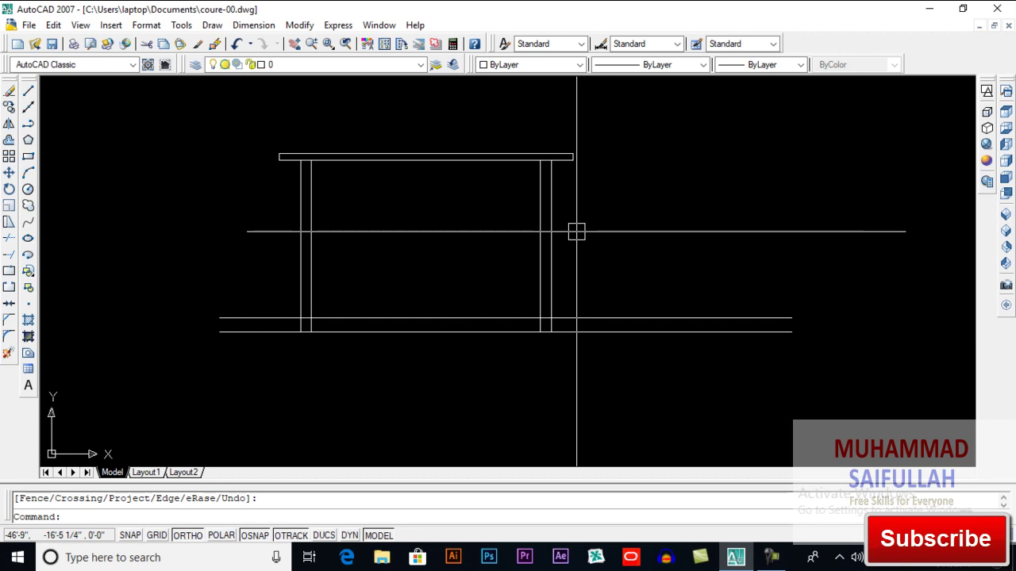
mouse_move(581, 245)
middle_down()
mouse_move(567, 272)
mouse_move(589, 244)
middle_up()
scroll(415, 293, up, 1)
middle_drag(415, 291, 402, 315)
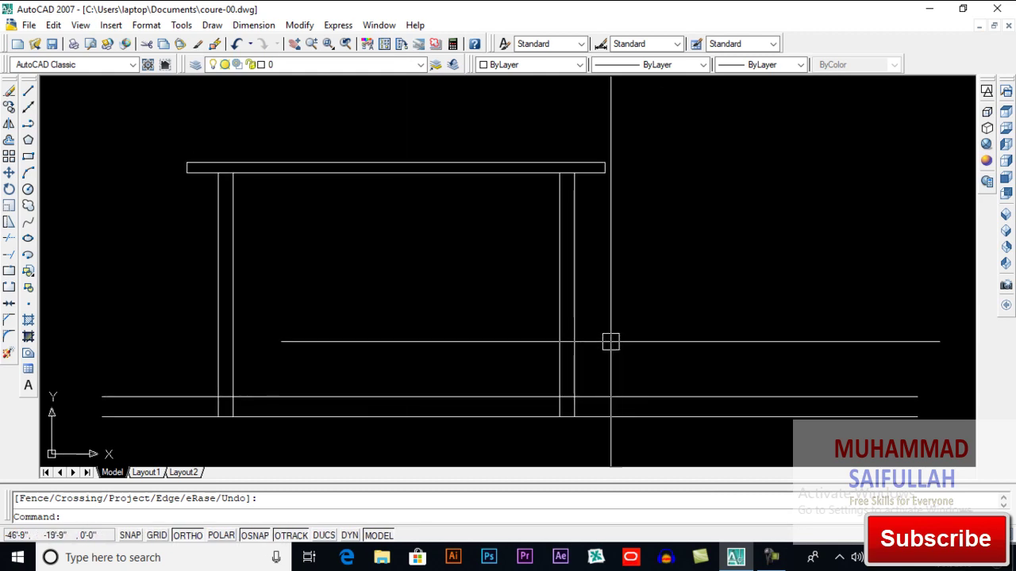
text(o)
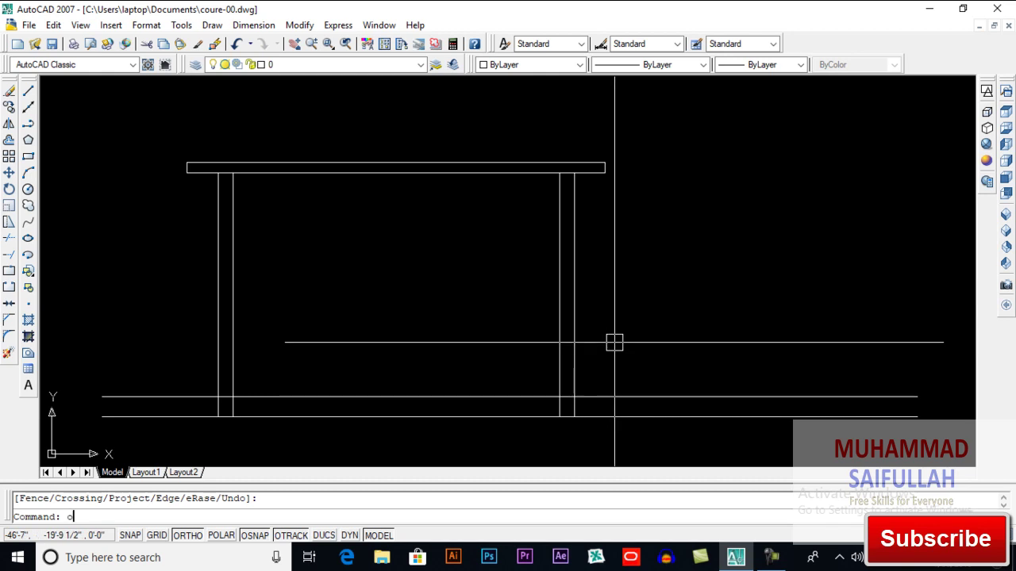
key(Return)
text(7')
key(Return)
click(640, 397)
click(555, 333)
key(Return)
Examine the window and door top levels in the neighbouring elevation against the section's lintel line
scroll(528, 322, down, 3)
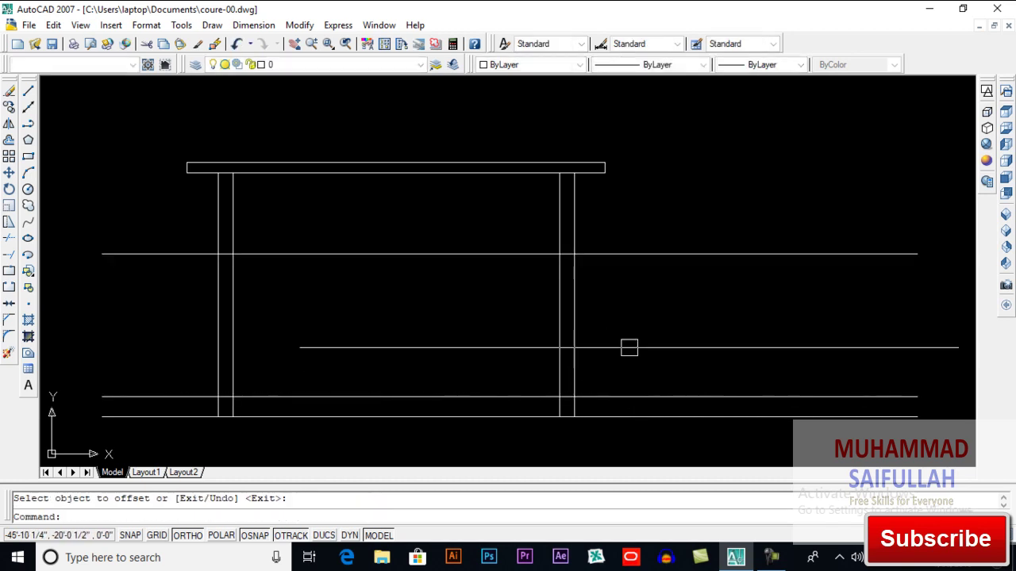
middle_drag(951, 309, 751, 301)
scroll(863, 308, up, 3)
middle_drag(857, 308, 791, 232)
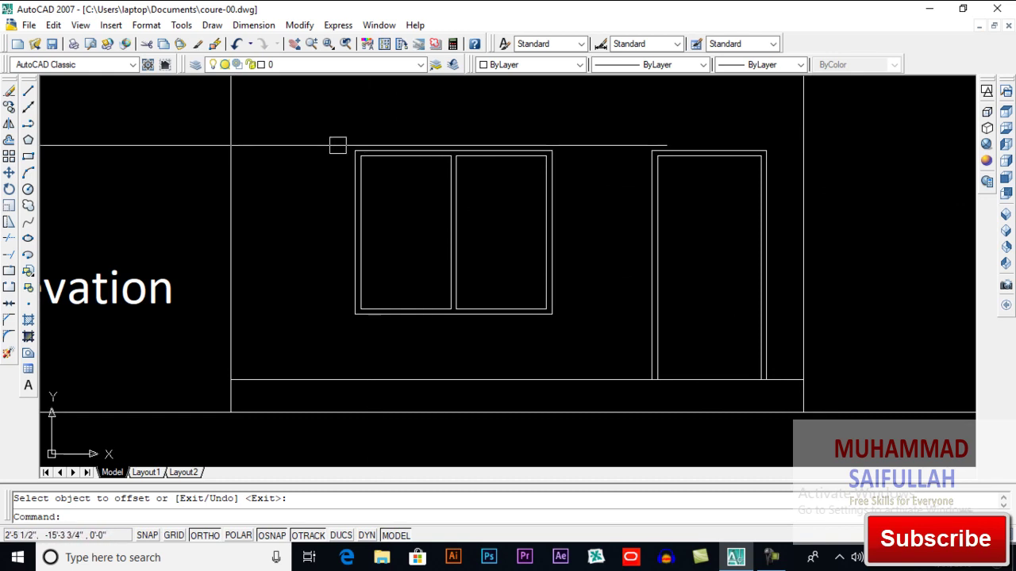
scroll(862, 195, down, 1)
mouse_move(551, 223)
middle_down()
mouse_move(757, 281)
mouse_move(925, 305)
middle_up()
scroll(828, 270, down, 2)
scroll(347, 274, up, 2)
Offset the 7' lintel line 9" upward to give the lintel its thickness
scroll(401, 283, up, 2)
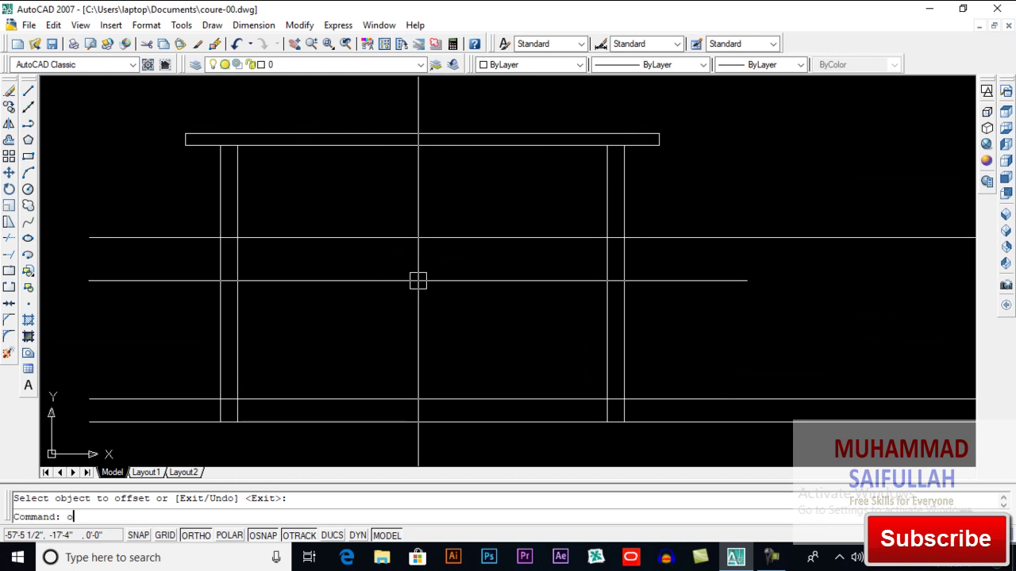
key(Return)
text(9)
key(Return)
click(452, 244)
click(455, 219)
key(Return)
middle_drag(455, 290, 427, 284)
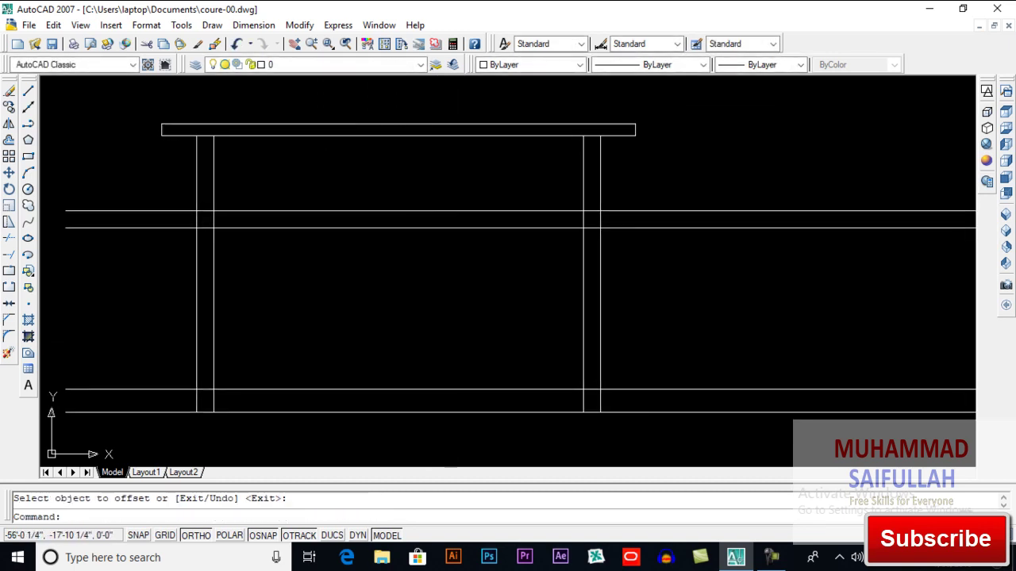
Trim both lintel lines between the walls and beyond them, keeping only the pieces within each wall's thickness
click(550, 228)
scroll(572, 223, down, 4)
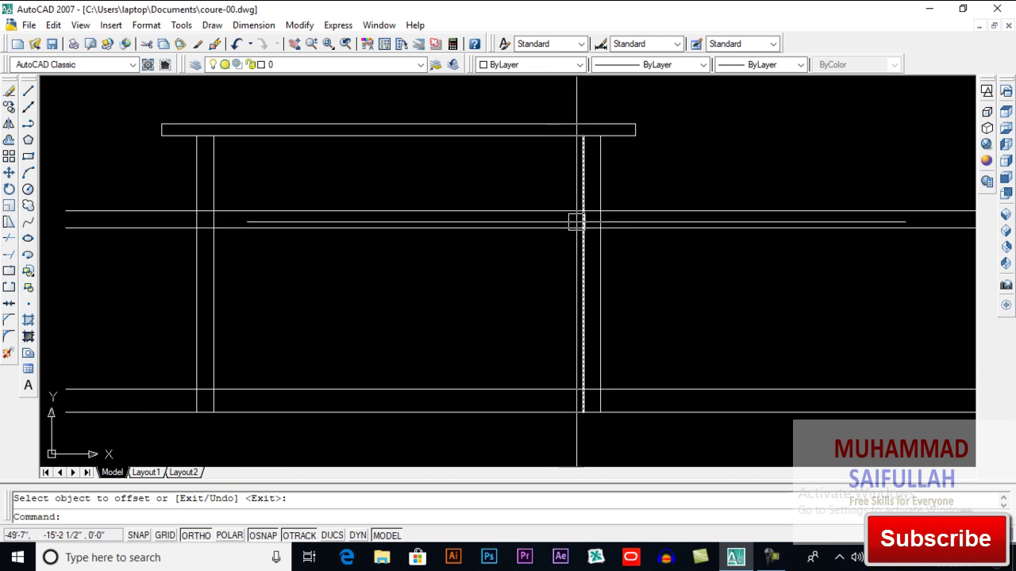
scroll(467, 157, up, 3)
scroll(548, 208, up, 4)
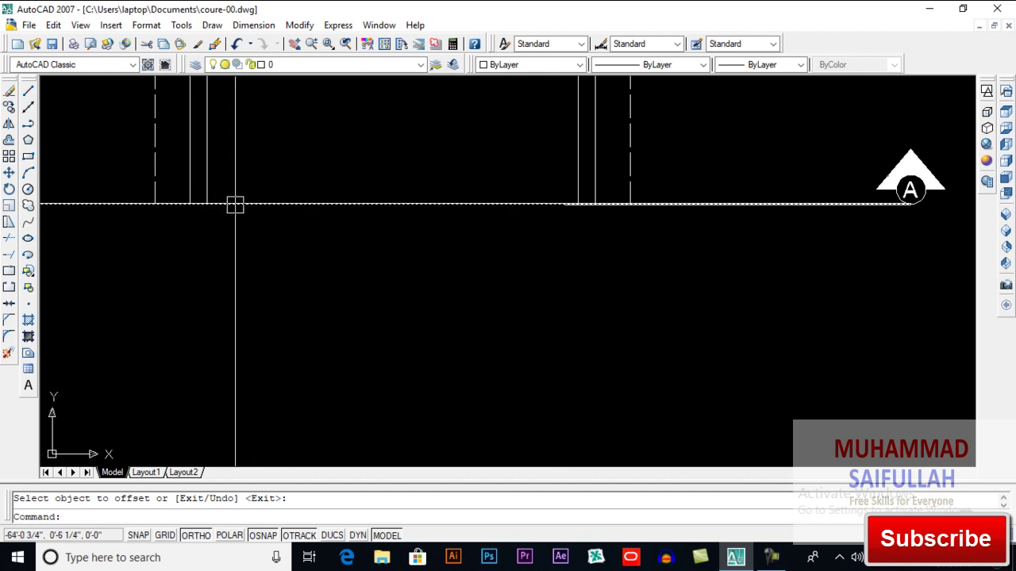
scroll(235, 204, down, 5)
scroll(429, 374, up, 5)
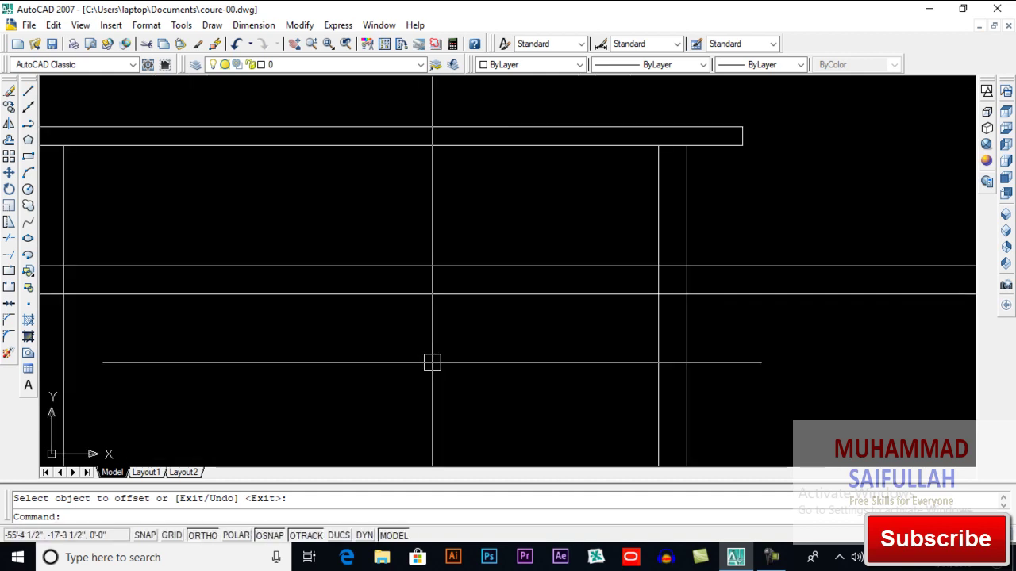
key(Return)
key(Return)
scroll(476, 309, down, 2)
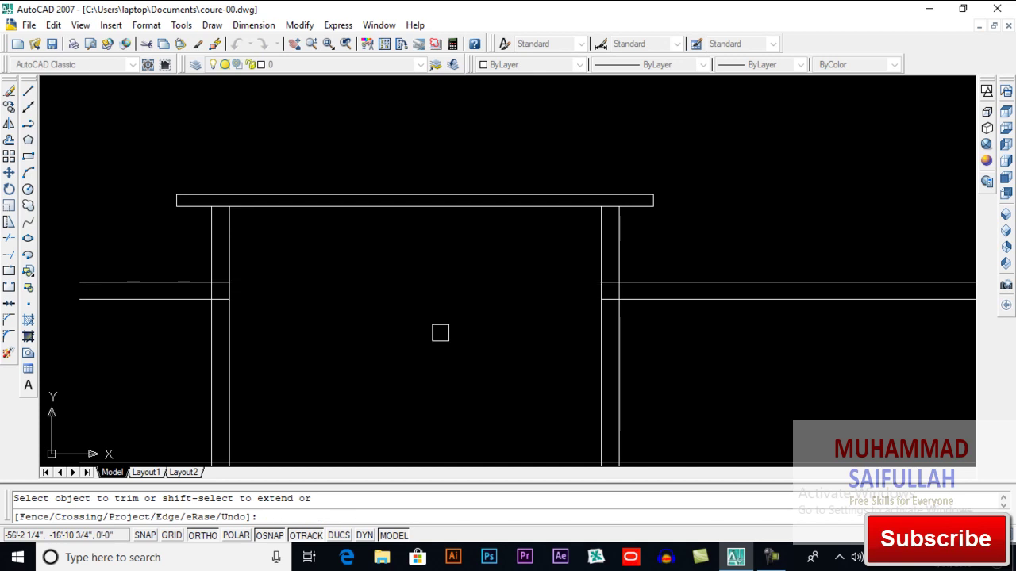
click(701, 251)
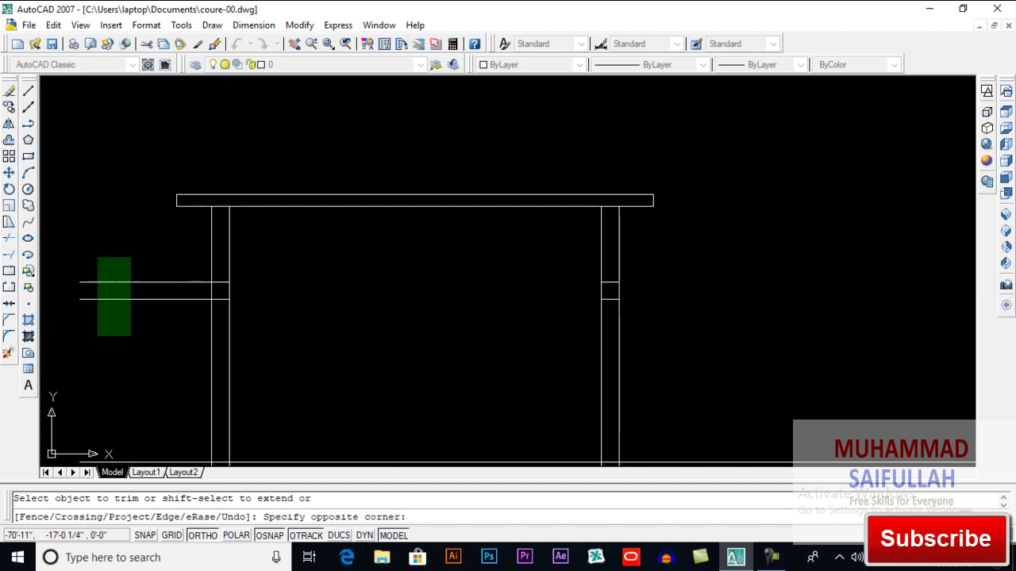
click(100, 256)
key(Return)
Offset the floor line 2" downward to form the top floor layer
scroll(209, 295, up, 3)
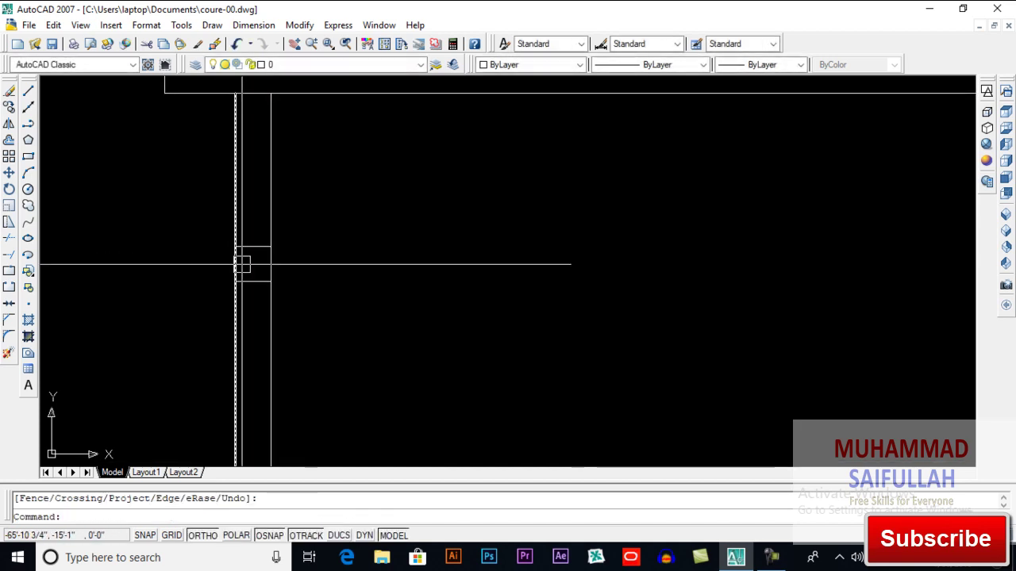
scroll(258, 267, down, 3)
middle_drag(335, 119, 380, 238)
middle_drag(434, 311, 418, 170)
scroll(366, 271, up, 3)
middle_drag(370, 287, 377, 265)
middle_drag(416, 332, 404, 260)
scroll(406, 308, up, 3)
middle_drag(406, 309, 403, 239)
text(o)
key(Return)
text(2)
scroll(313, 302, up, 2)
key(Return)
click(311, 281)
click(299, 319)
key(Return)
middle_drag(289, 324, 395, 340)
Trim the 2" floor layer line beyond the outer faces of both walls
text(t)
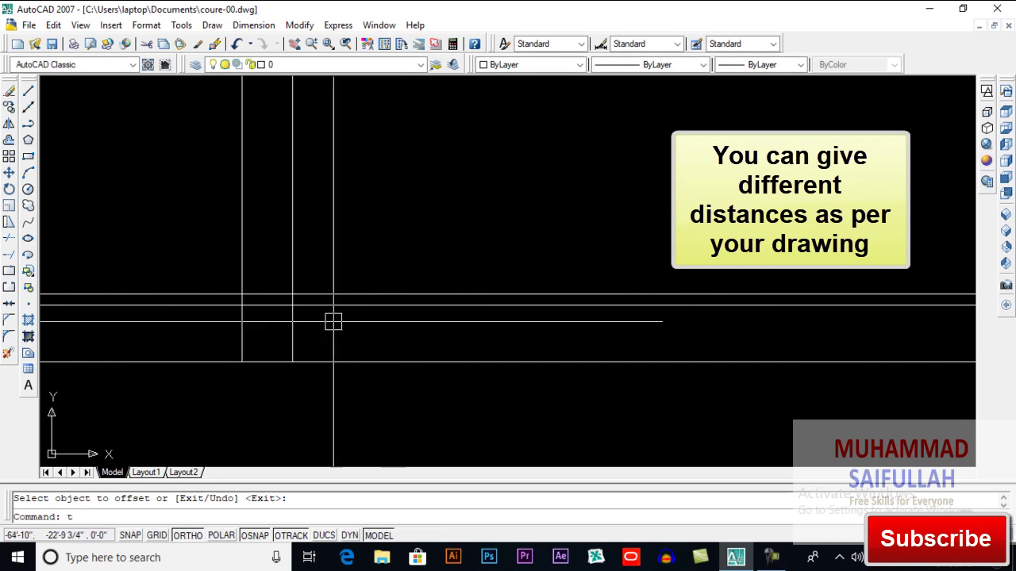
text(r)
key(Return)
key(Return)
click(215, 307)
scroll(216, 313, down, 2)
scroll(713, 310, up, 2)
click(701, 318)
key(Return)
Examine the floor layer lines and their ends at both walls
scroll(660, 338, down, 2)
middle_drag(510, 343, 497, 320)
scroll(536, 325, up, 3)
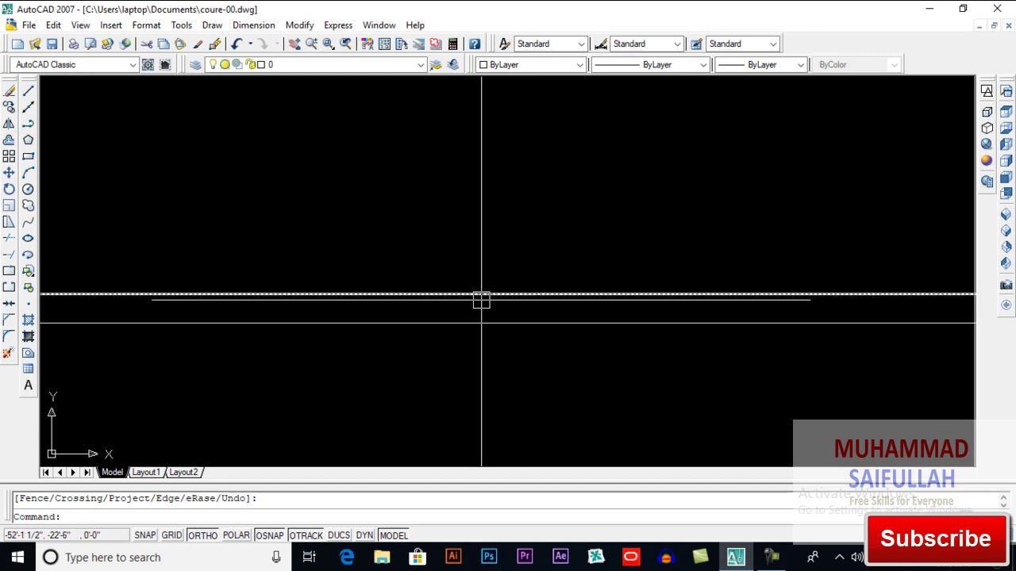
scroll(477, 311, down, 4)
scroll(616, 319, up, 4)
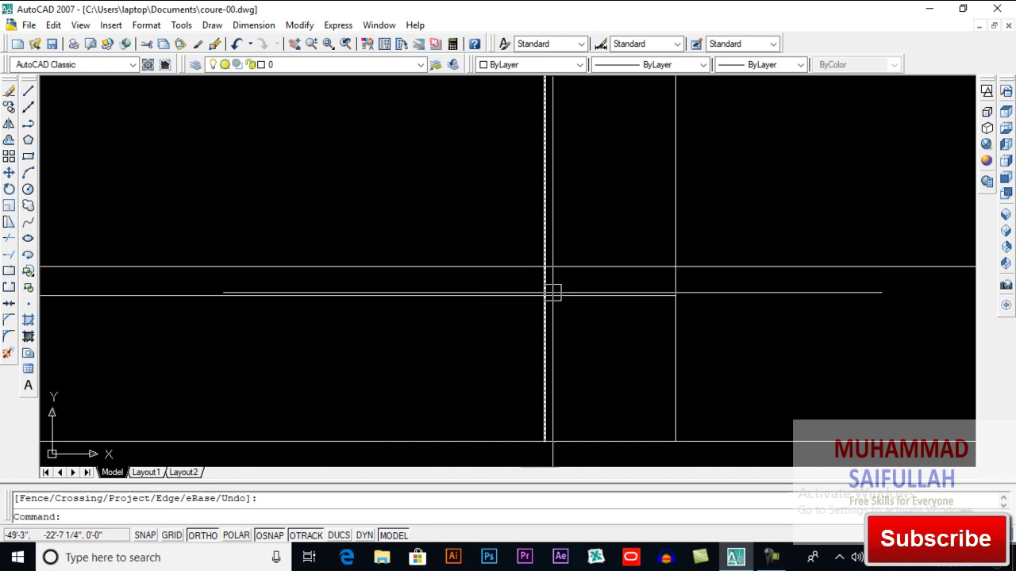
scroll(549, 288, down, 2)
middle_drag(483, 298, 555, 319)
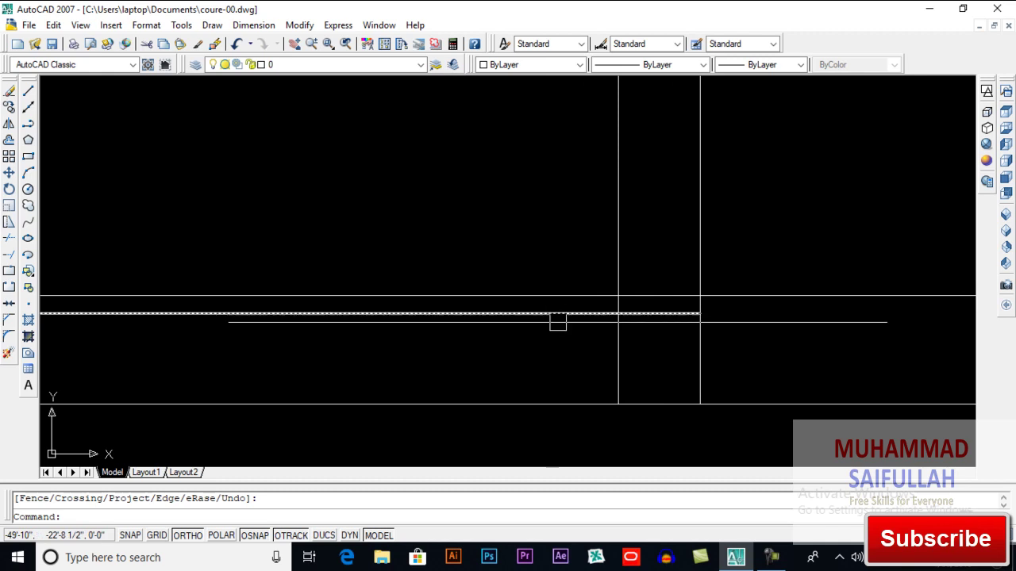
scroll(562, 313, down, 3)
mouse_move(524, 334)
middle_down()
mouse_move(569, 333)
mouse_move(605, 308)
middle_up()
scroll(569, 317, down, 2)
scroll(339, 328, up, 2)
Offset the lower line of the 2" floor layer 4" downward for the P.C.C layer
scroll(339, 330, up, 1)
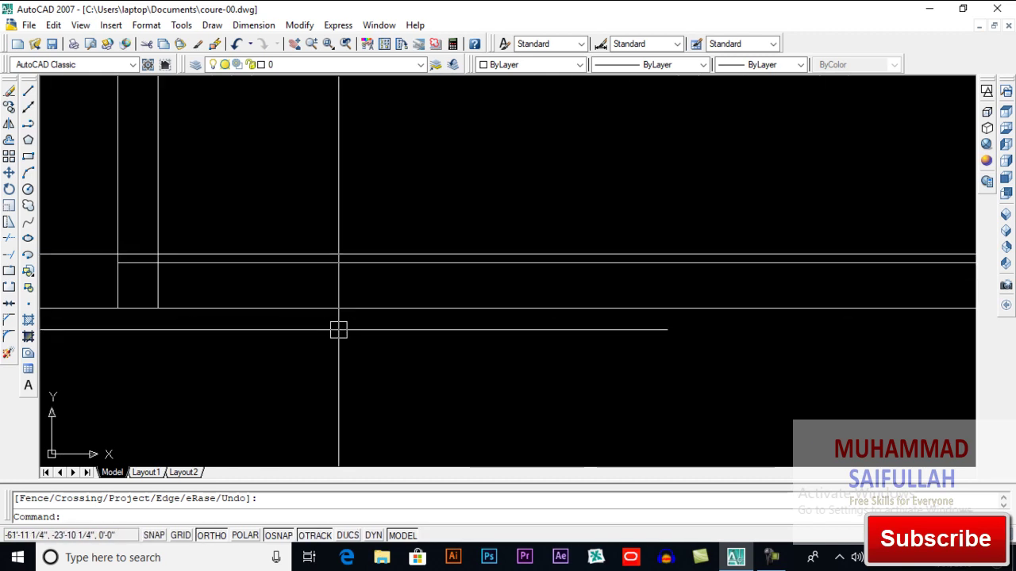
text(o)
key(Return)
text(4)
key(Return)
click(340, 262)
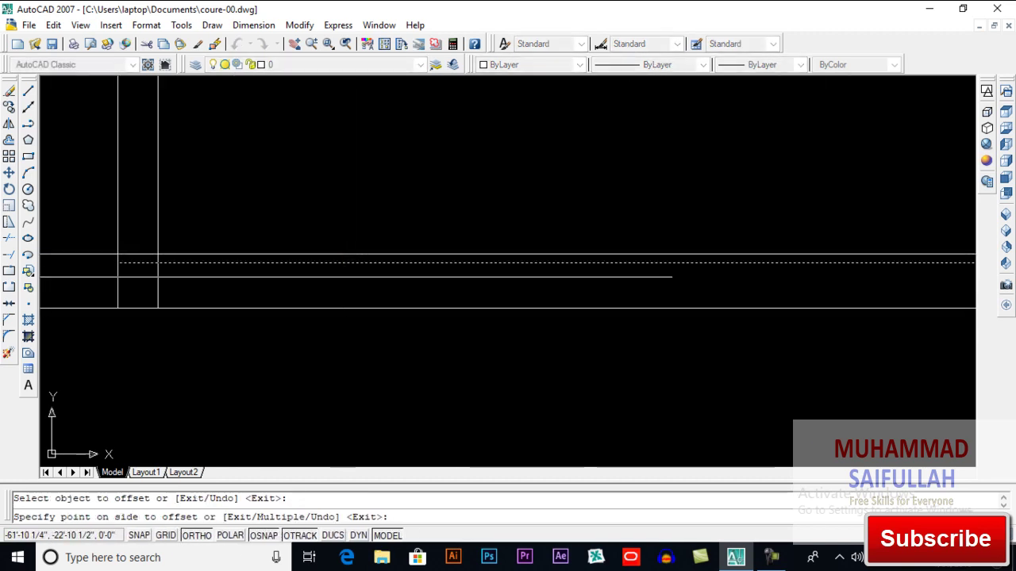
click(341, 334)
key(Return)
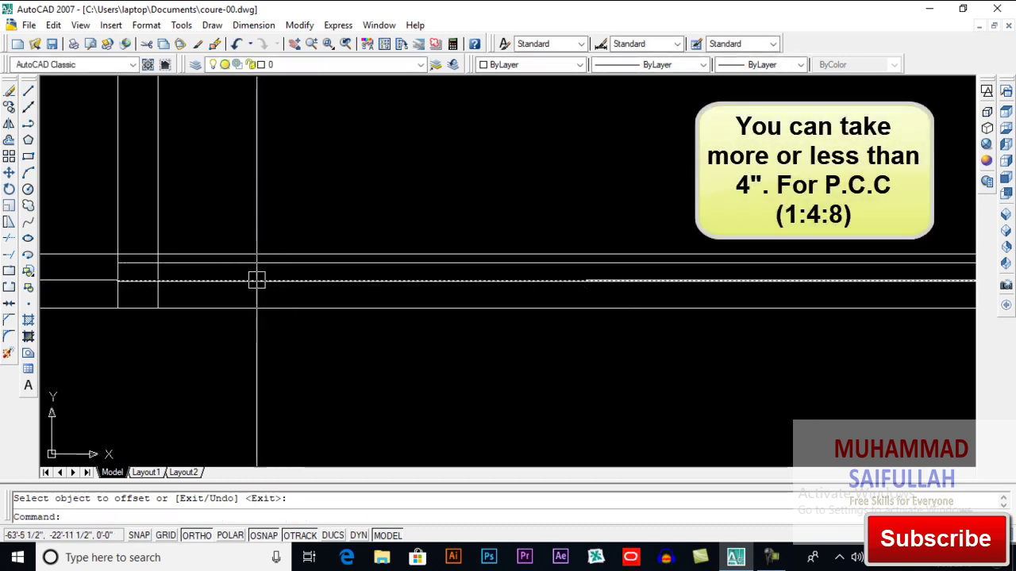
Trim the P.C.C layer line inside the thickness of both walls
middle_drag(247, 284, 302, 299)
scroll(211, 304, up, 1)
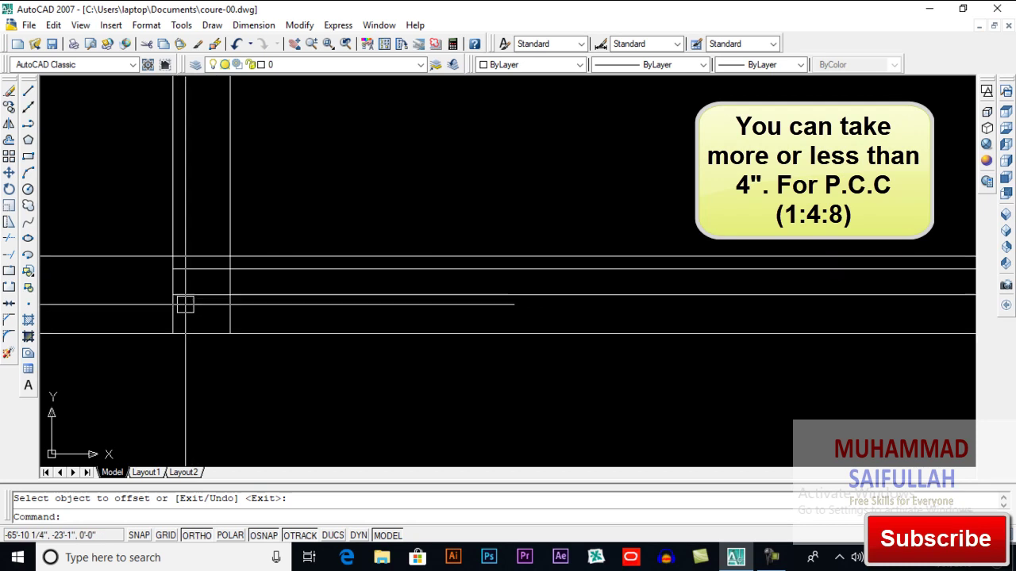
key(Escape)
text(tr)
key(Return)
key(Return)
click(200, 296)
scroll(199, 298, down, 3)
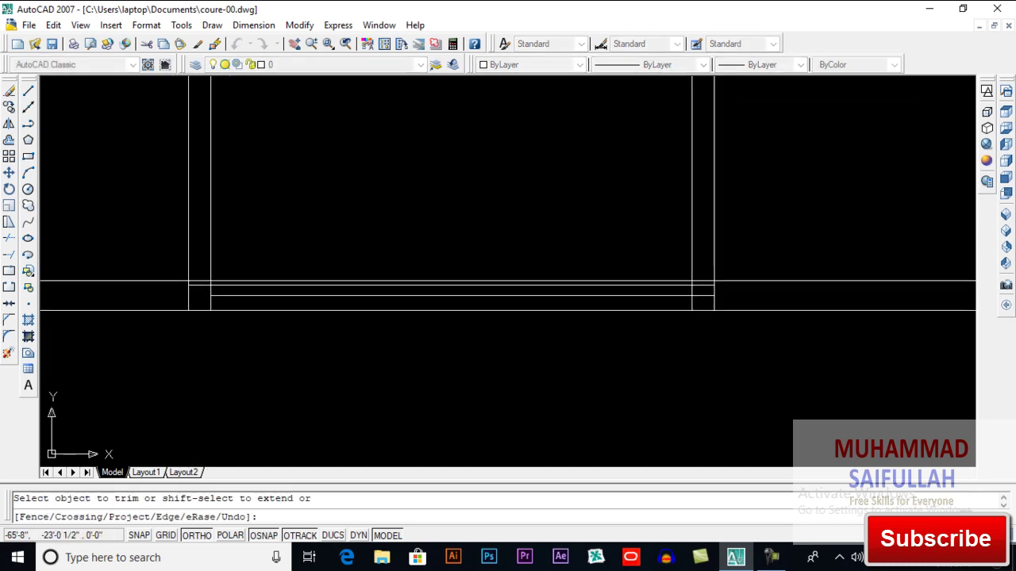
scroll(711, 297, up, 3)
scroll(689, 274, down, 2)
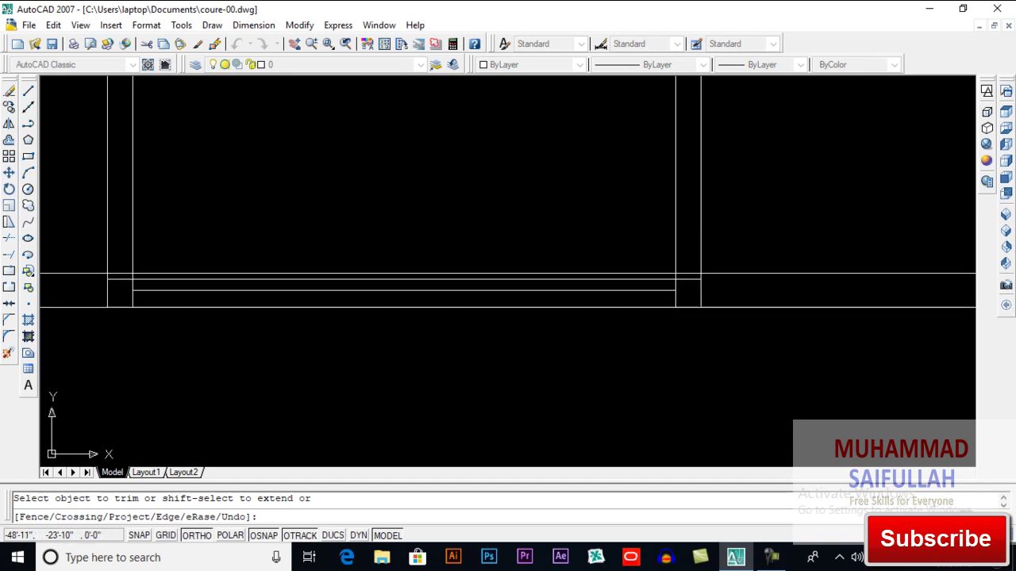
Trim the lowest ground line between the outer faces of the two walls
scroll(691, 302, down, 2)
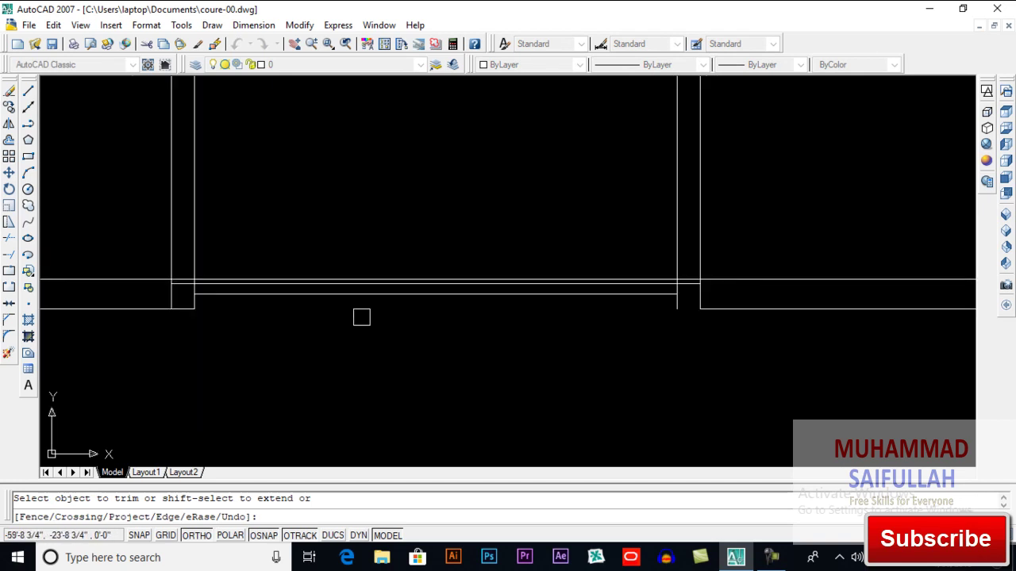
scroll(177, 313, up, 3)
key(Return)
Offset the P.C.C layer's bottom line 4" downward for the gravel or compacted sand layer
text(o)
key(Return)
text(4)
key(Return)
click(363, 258)
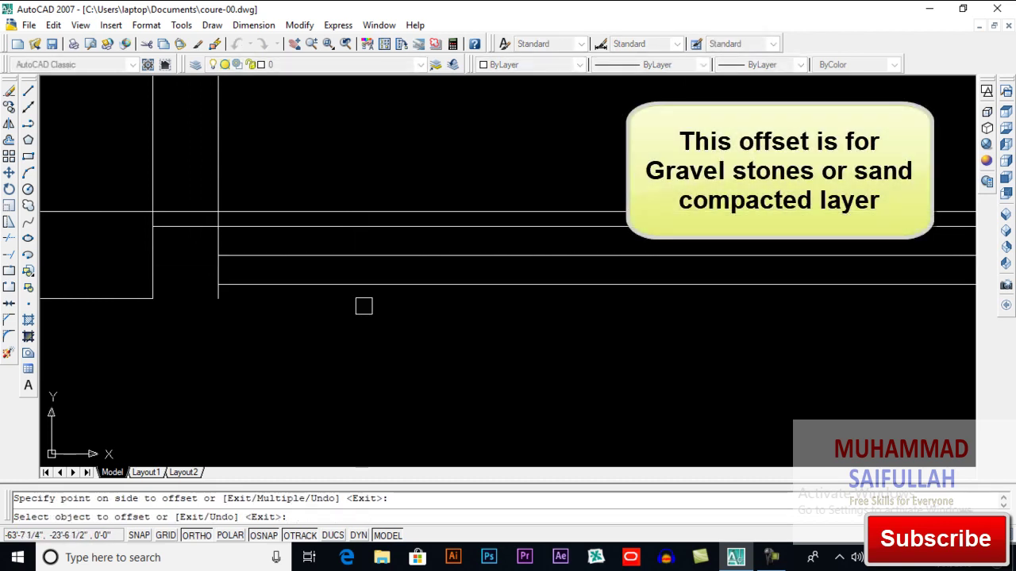
key(Return)
Inspect the stacked floor layer lines between the two walls
scroll(362, 306, down, 2)
middle_drag(398, 350, 358, 339)
scroll(387, 350, down, 1)
middle_drag(418, 358, 345, 351)
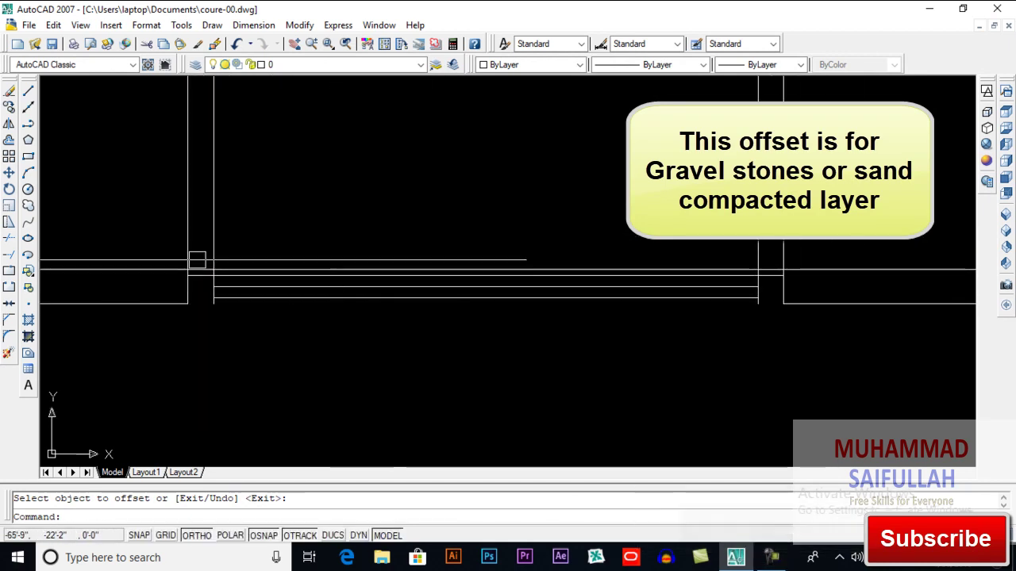
scroll(261, 349, up, 2)
scroll(210, 292, up, 3)
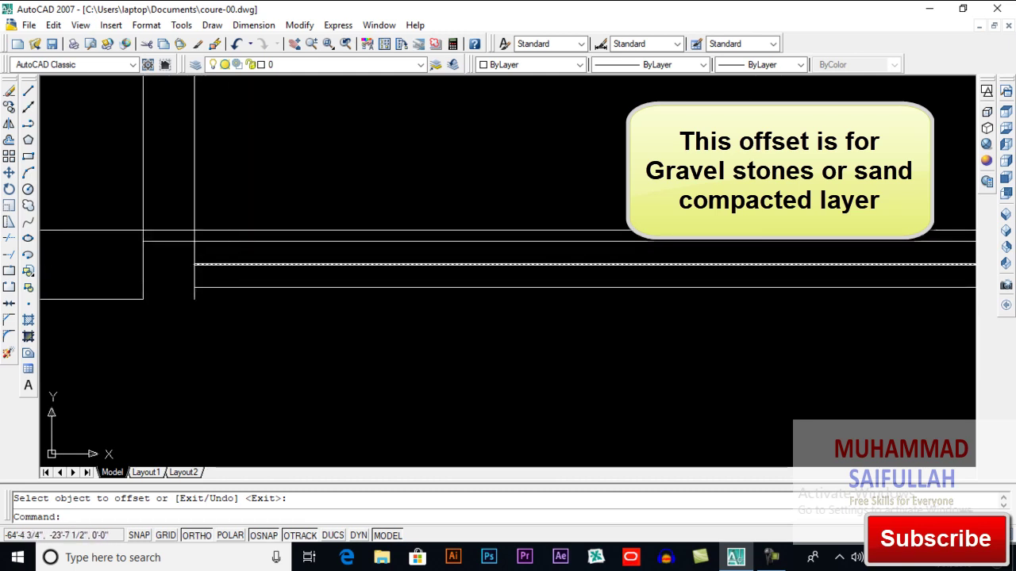
middle_drag(250, 316, 270, 288)
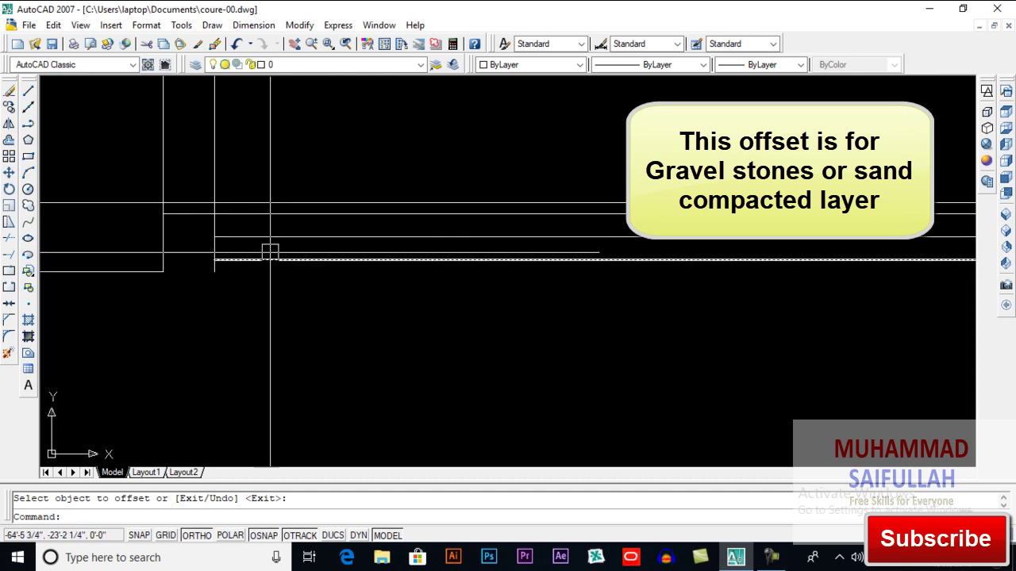
Erase the lowest ground line segment outside the section's left wall
middle_drag(252, 289, 471, 322)
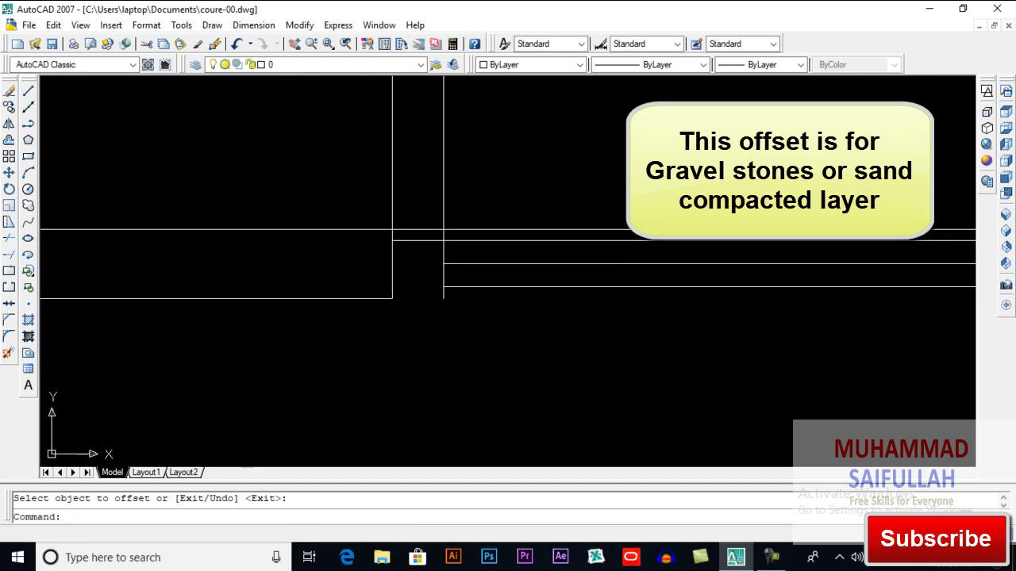
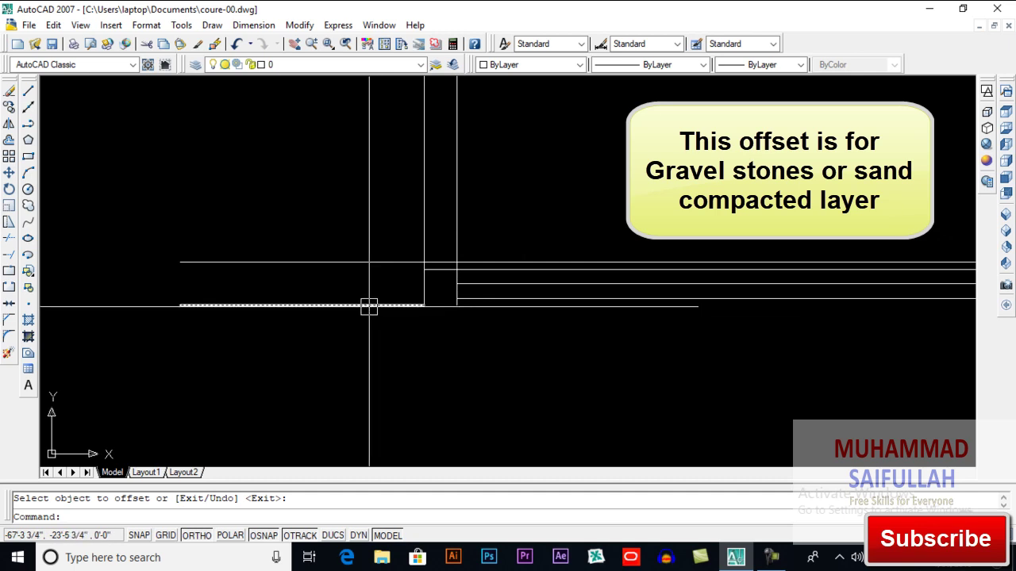
key(Delete)
scroll(373, 332, down, 3)
scroll(669, 311, up, 3)
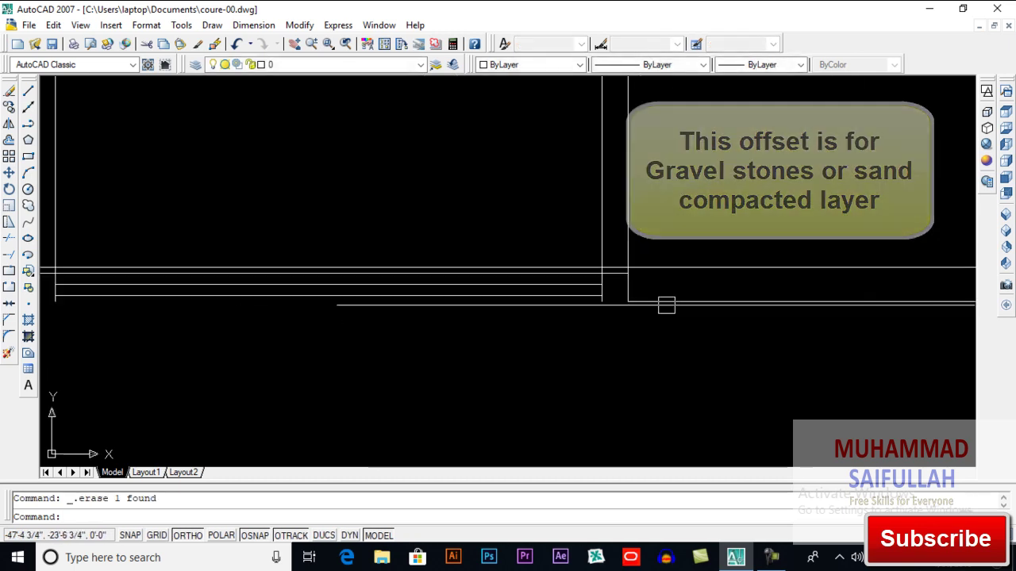
middle_drag(514, 349, 707, 355)
Draw a polyline break line with a central zigzag across the left wall's base, extending slightly past both wall faces
scroll(162, 315, up, 3)
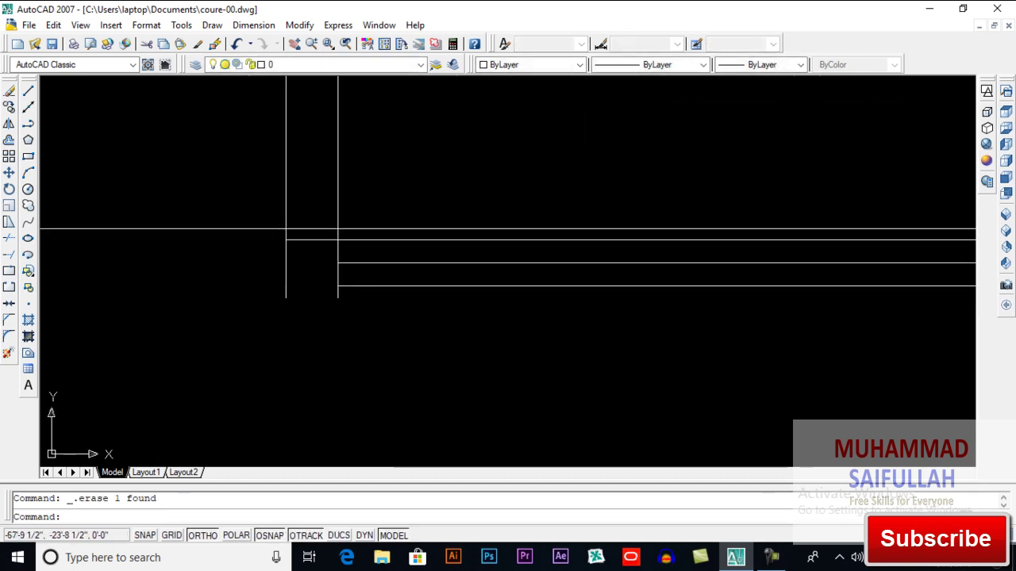
scroll(307, 297, up, 2)
middle_drag(309, 297, 343, 324)
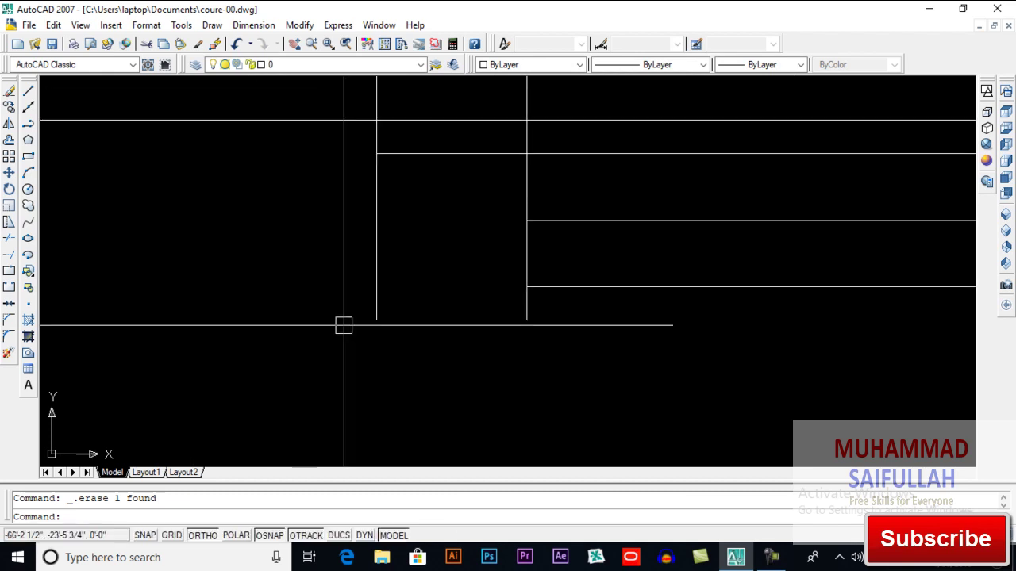
key(Return)
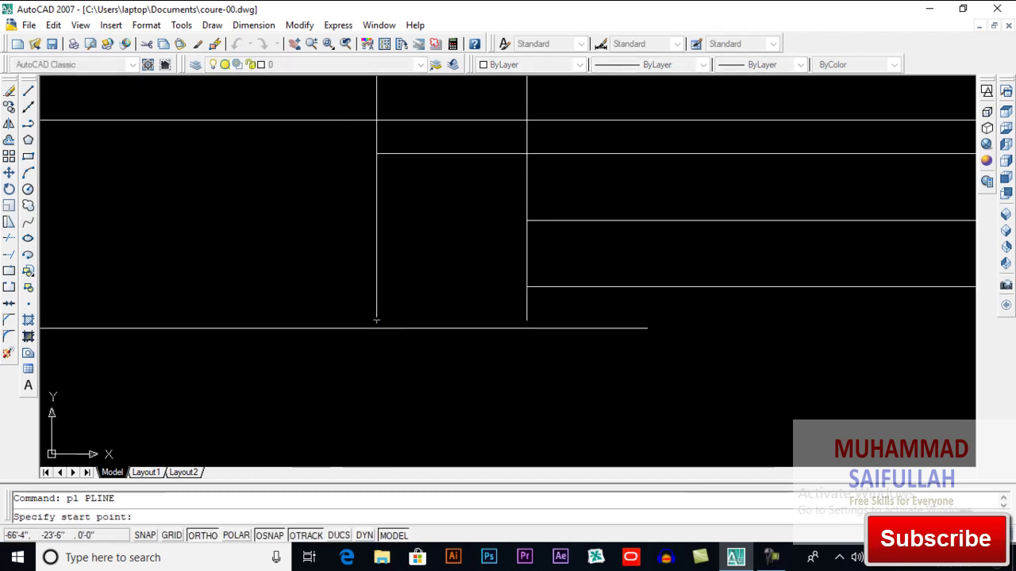
click(304, 320)
click(415, 321)
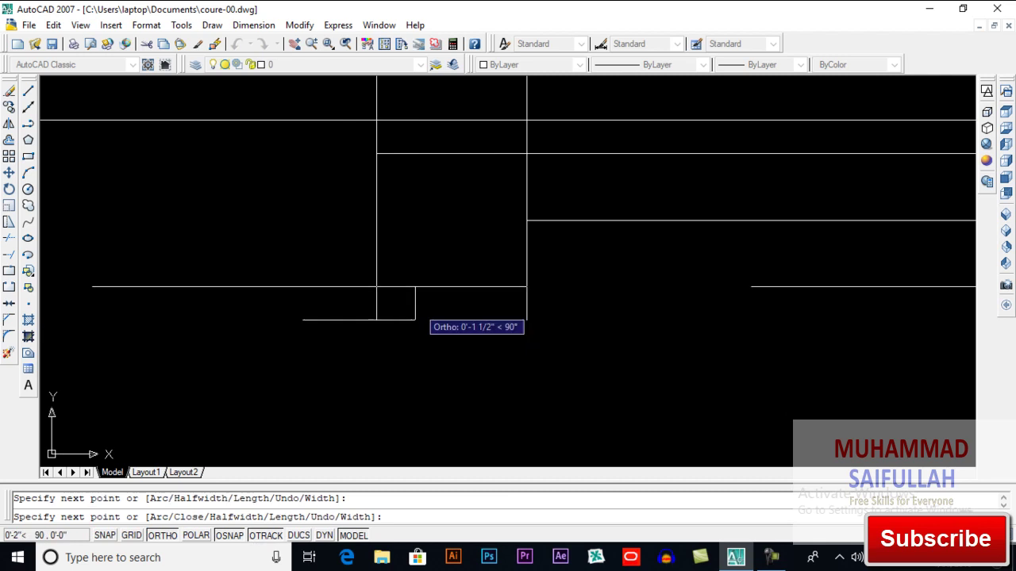
click(415, 235)
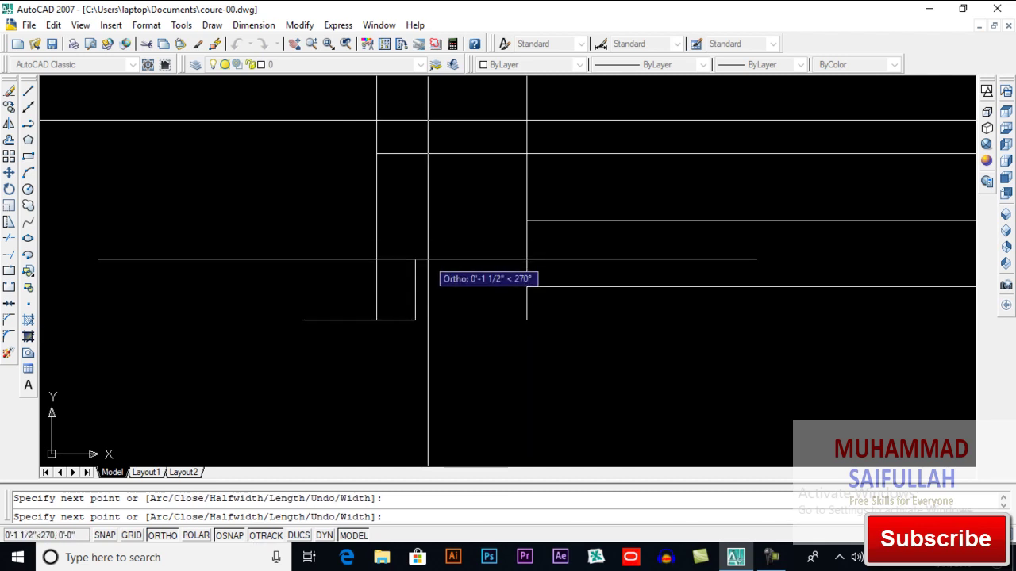
key(F8)
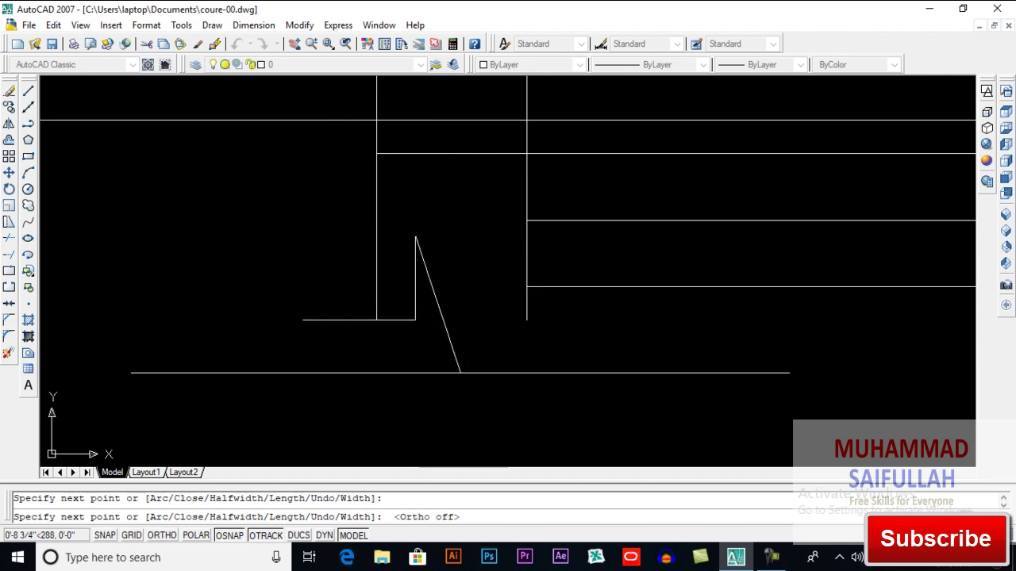
click(476, 394)
key(F8)
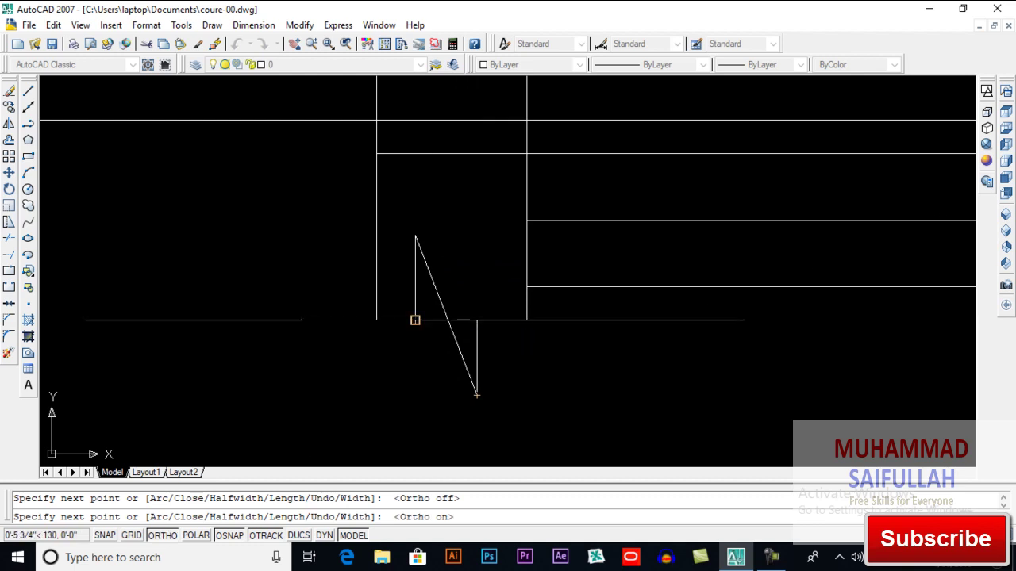
click(476, 320)
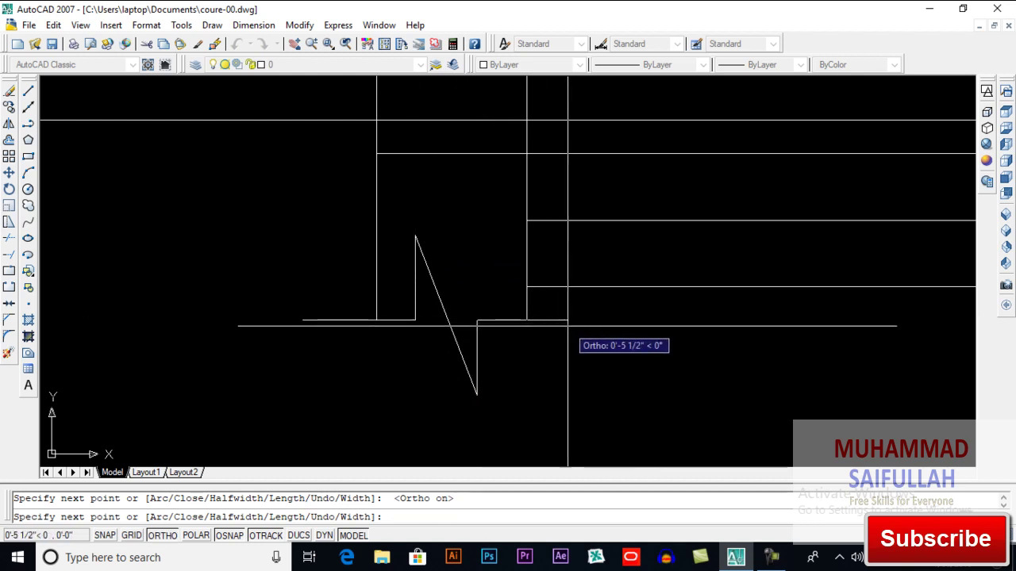
click(567, 325)
key(Return)
Copy the break line from the left wall's inner copy reference at the base to the matching point under the right wall
text(co)
key(Return)
click(399, 322)
key(Return)
click(376, 320)
scroll(381, 322, up, 3)
scroll(380, 322, down, 2)
scroll(567, 327, up, 6)
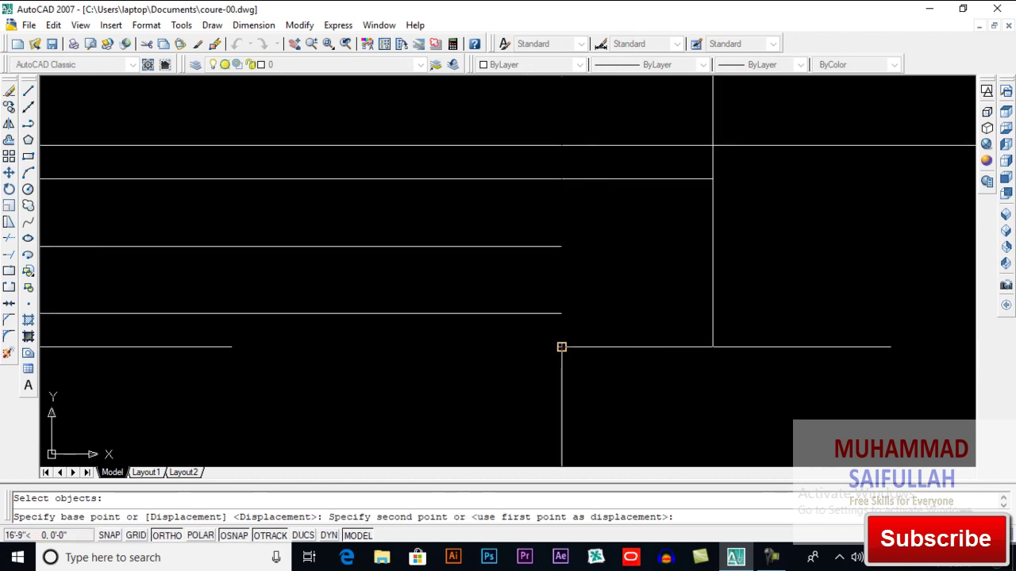
click(561, 347)
key(Return)
scroll(587, 349, down, 5)
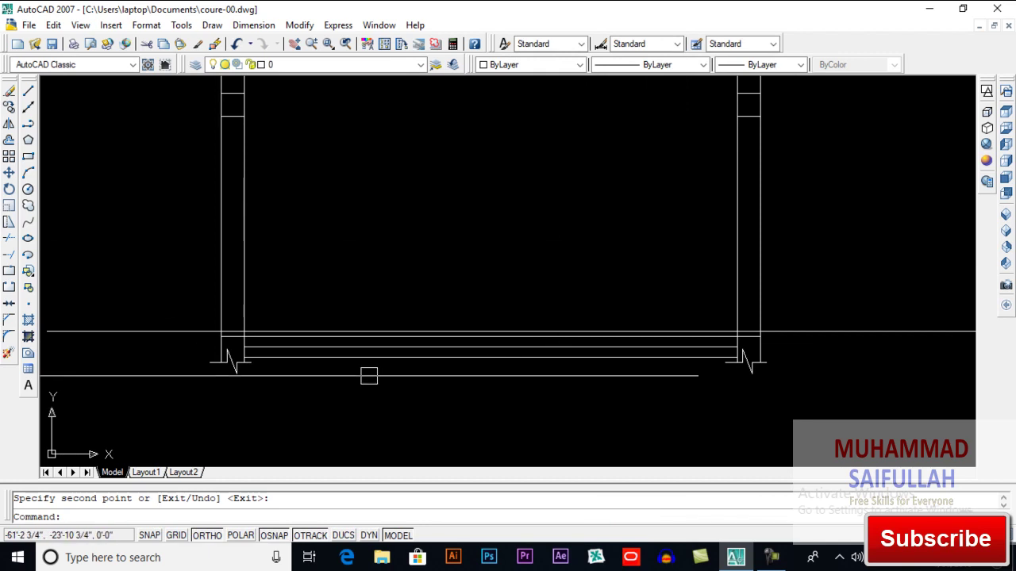
Start a hatch with the ANSI34 pattern and pick the left wall area between the roof slab and the lintel
middle_drag(402, 344, 399, 370)
middle_drag(401, 281, 401, 340)
scroll(397, 309, down, 3)
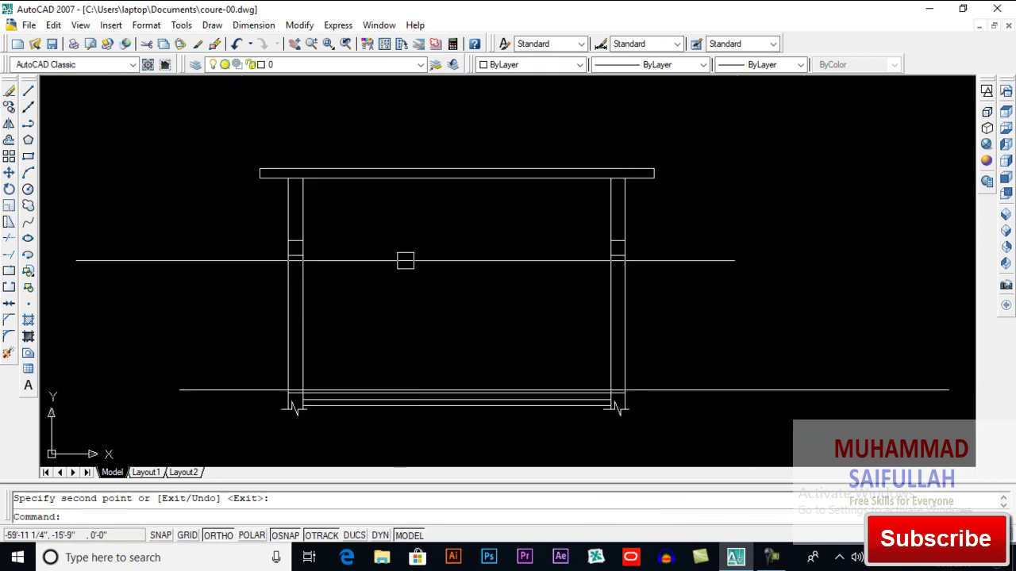
middle_drag(417, 324, 415, 311)
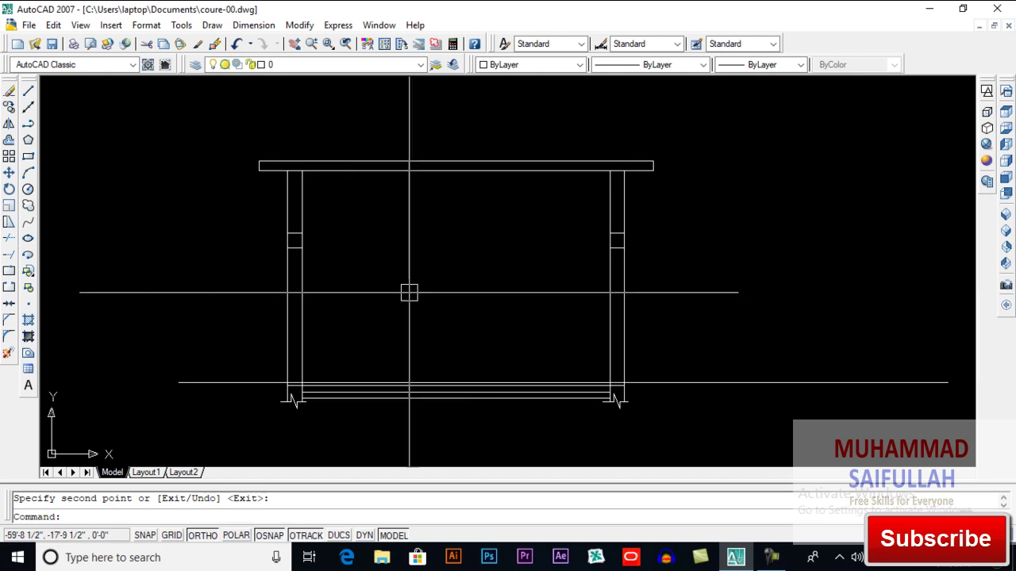
scroll(409, 293, up, 2)
key(Return)
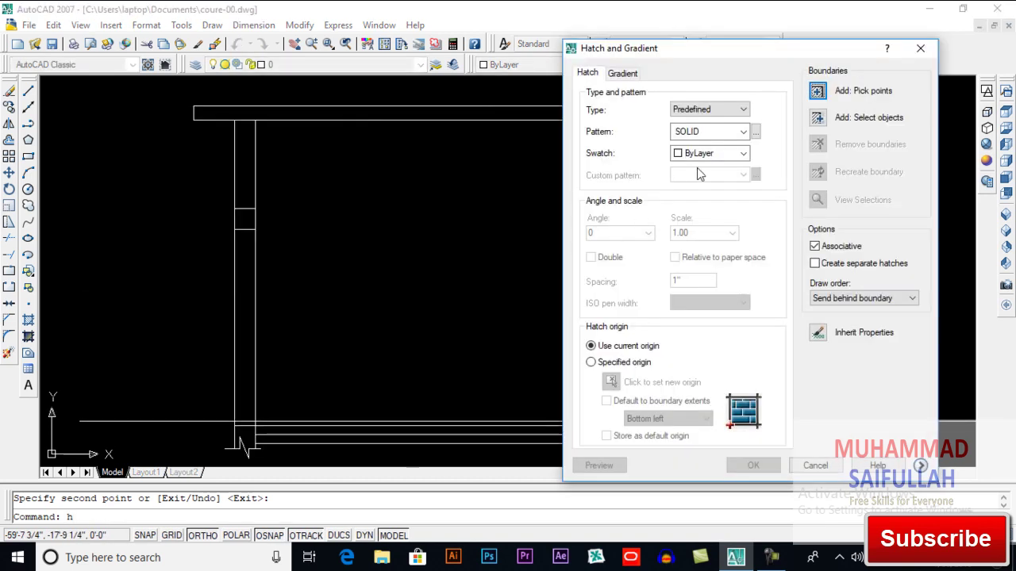
click(755, 132)
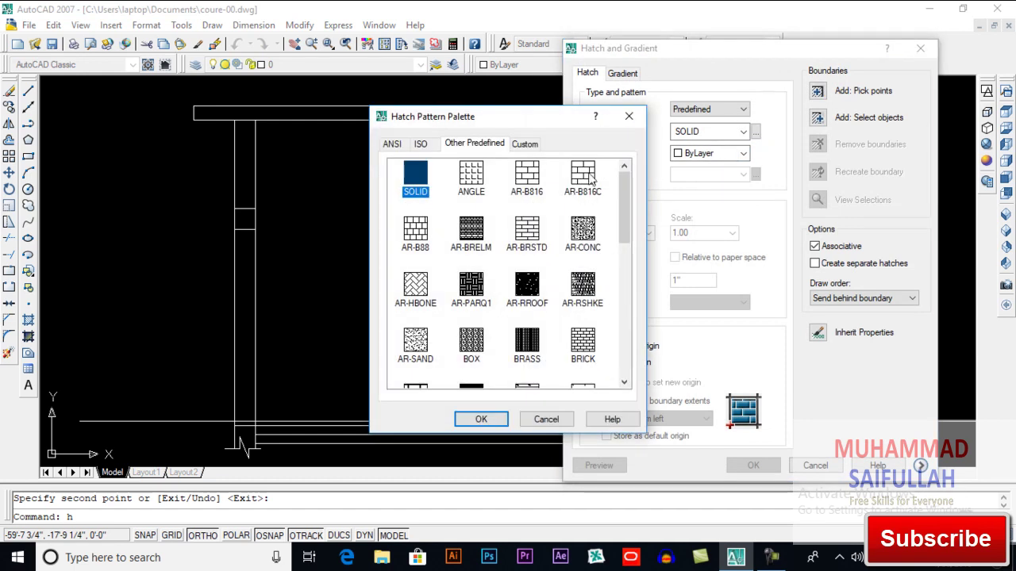
click(392, 145)
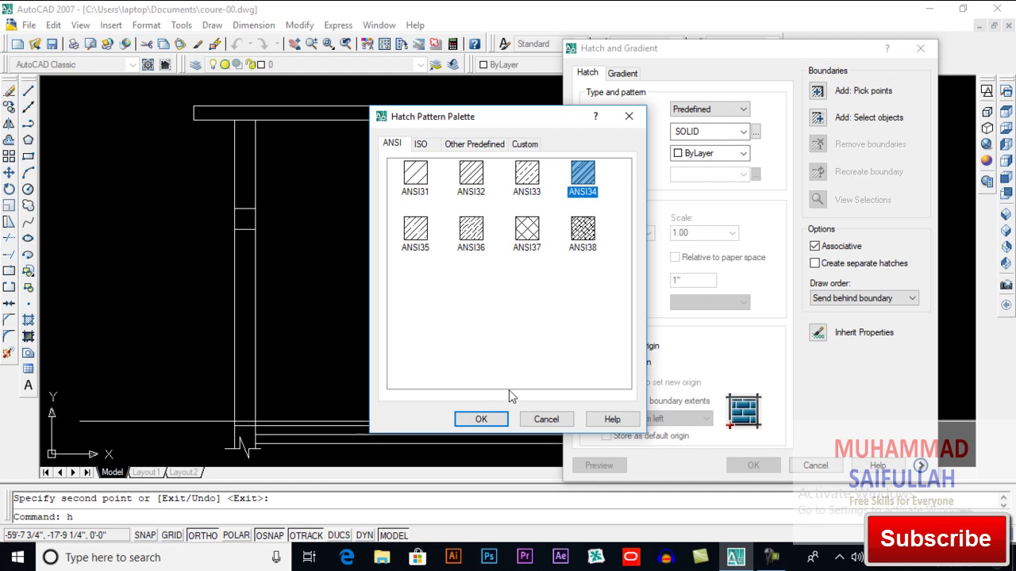
click(483, 420)
click(817, 92)
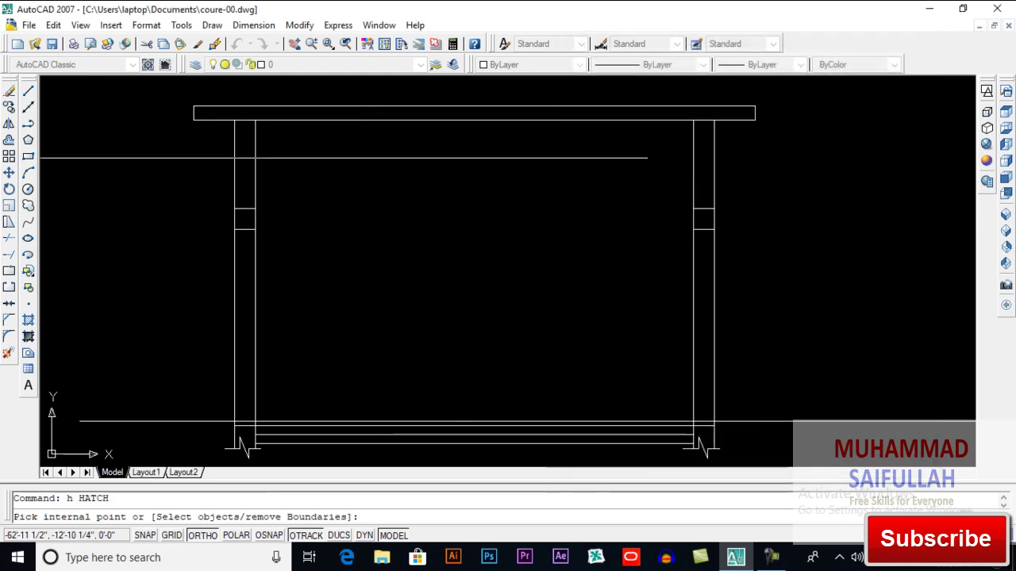
click(244, 153)
key(Return)
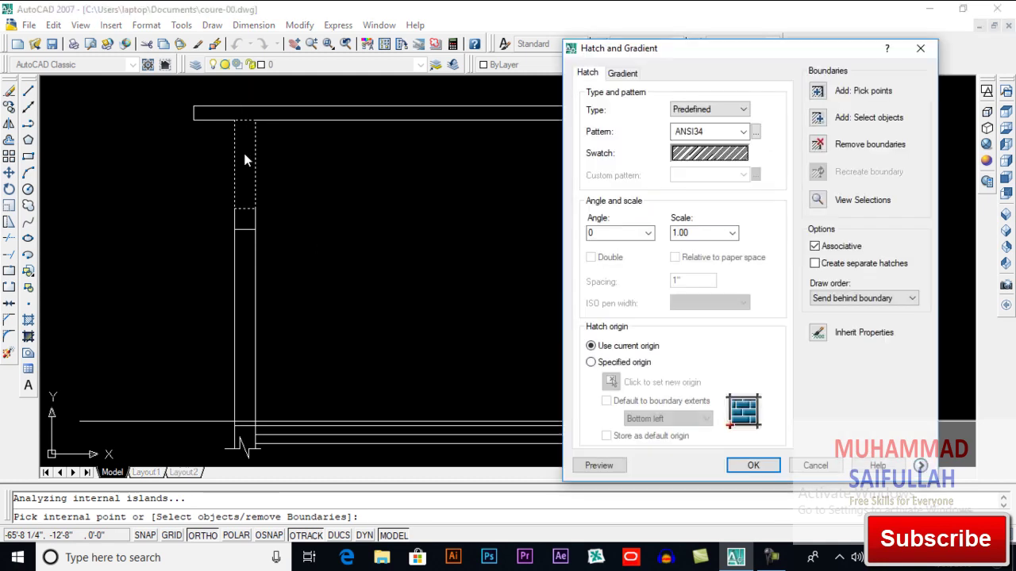
Preview the ANSI34 wall hatch at its current scale and at scales of 5 and 15
click(599, 466)
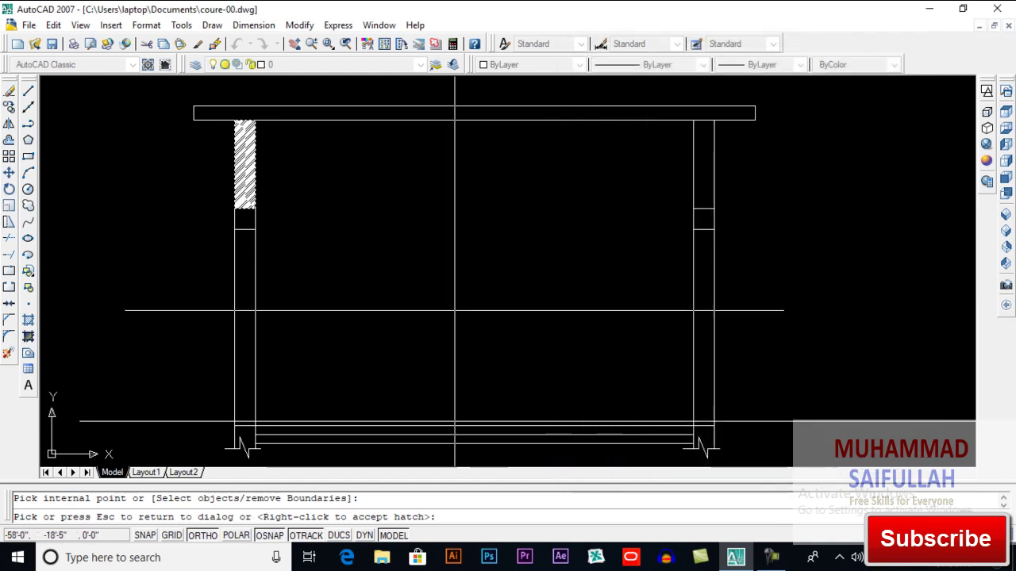
click(638, 232)
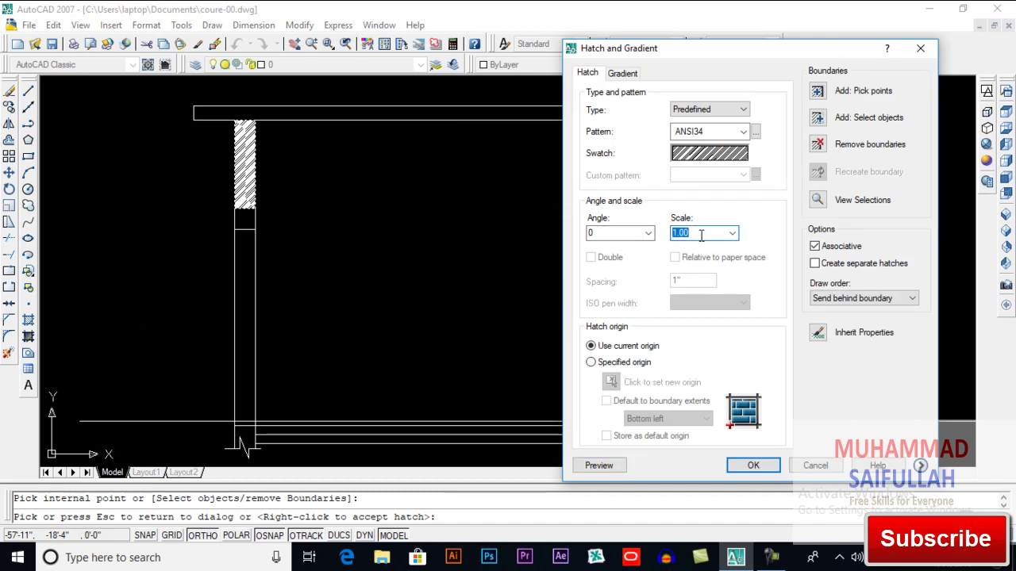
click(599, 466)
click(659, 252)
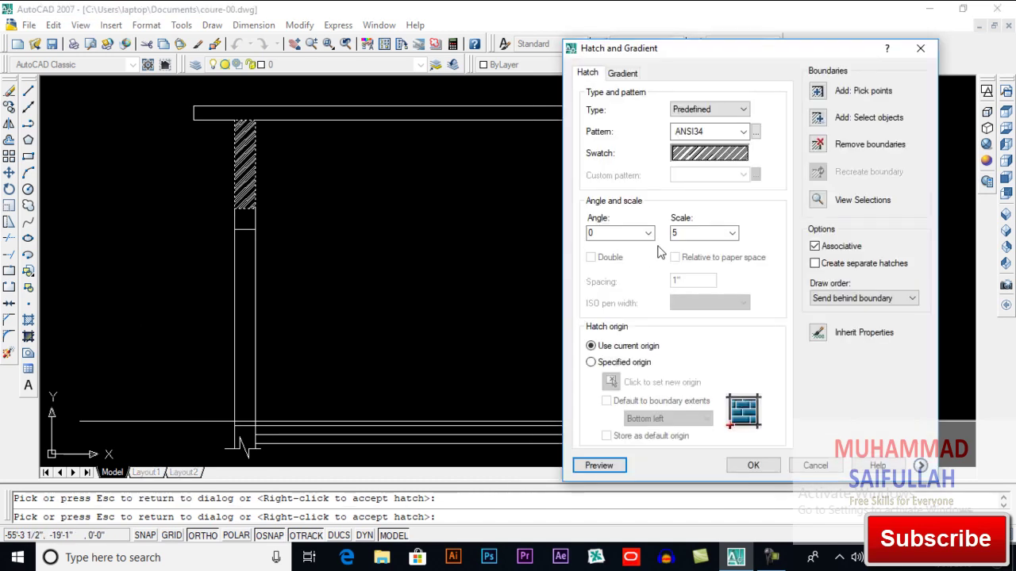
click(599, 465)
click(617, 284)
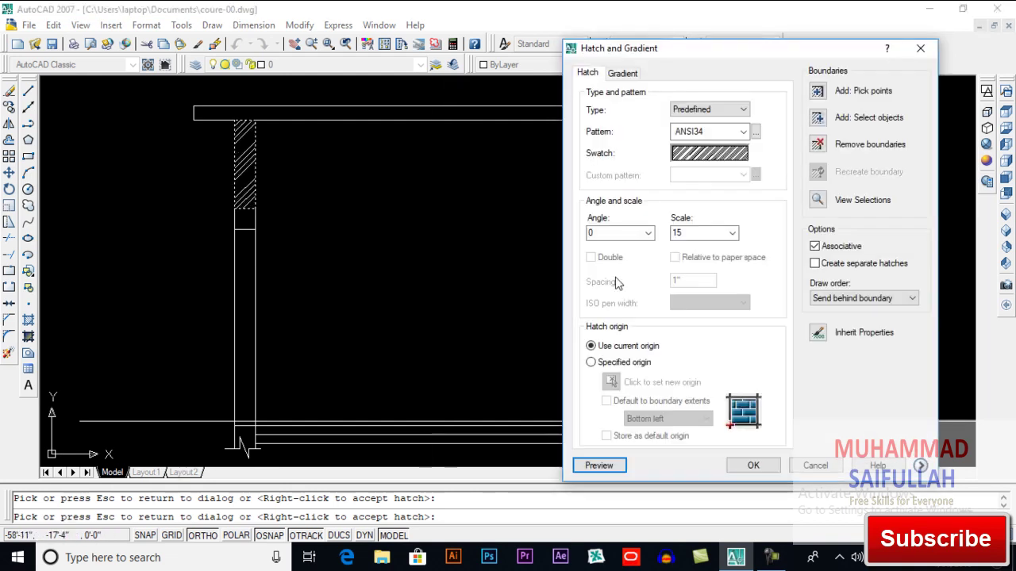
Change the hatch pattern to ANSI31 at scale 30 and apply it to the left wall above the lintel
click(755, 132)
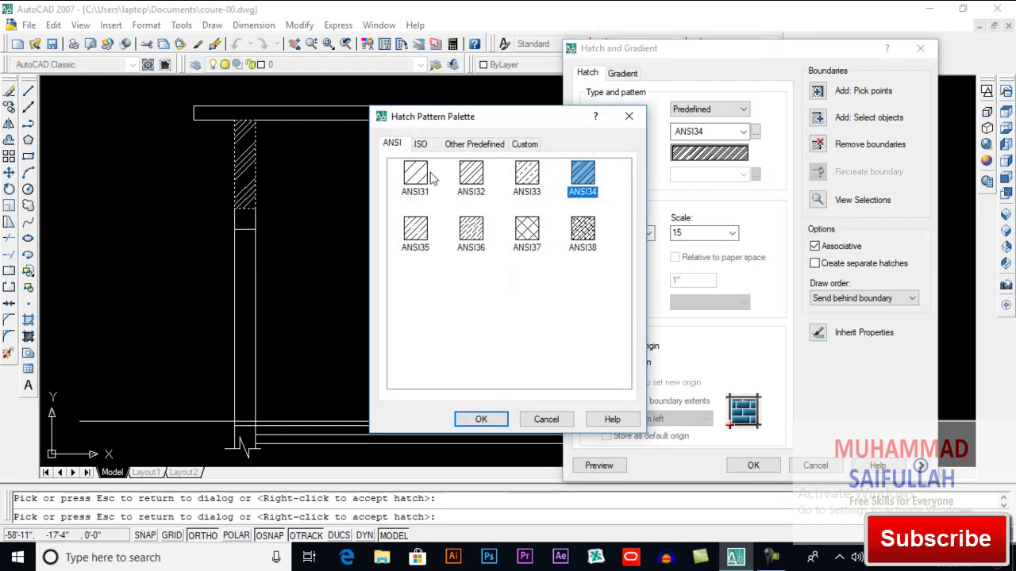
click(481, 417)
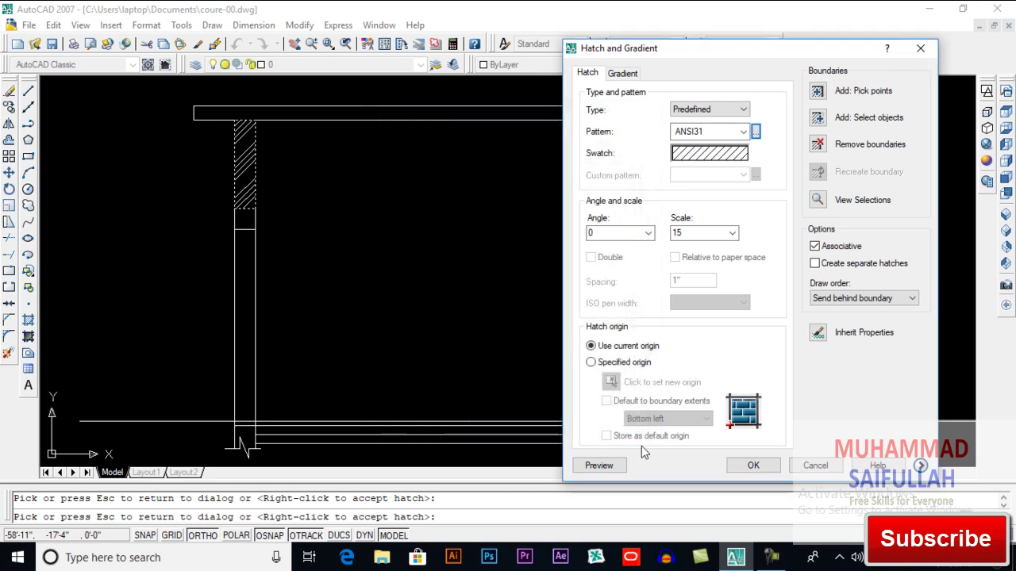
click(611, 467)
click(421, 247)
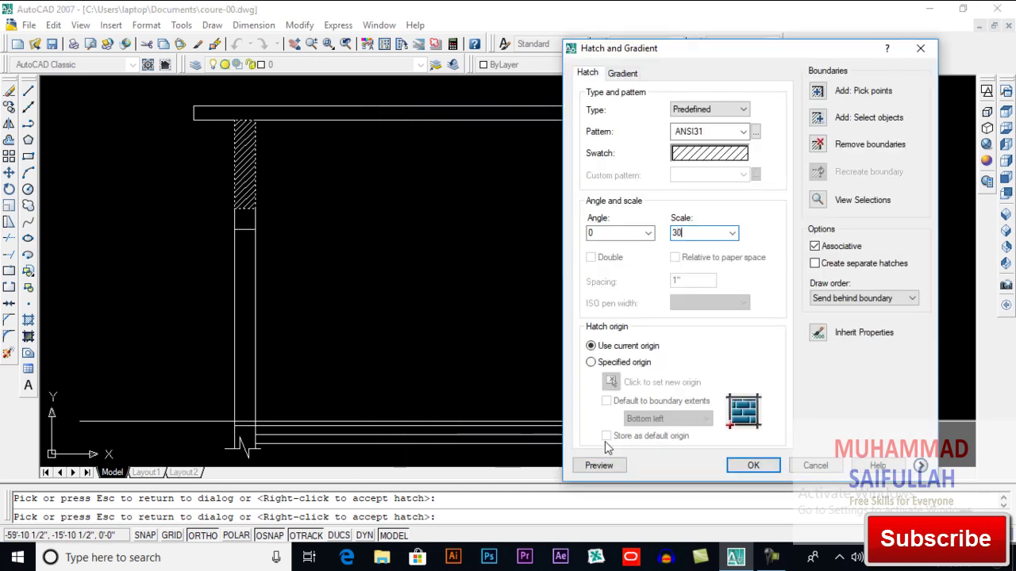
click(599, 465)
right_click(471, 234)
Hatch the left wall between the lintel and the floor line, inheriting the properties of the hatch above the lintel
mouse_move(471, 233)
middle_down()
mouse_move(548, 198)
mouse_move(531, 250)
middle_up()
text(h)
key(Return)
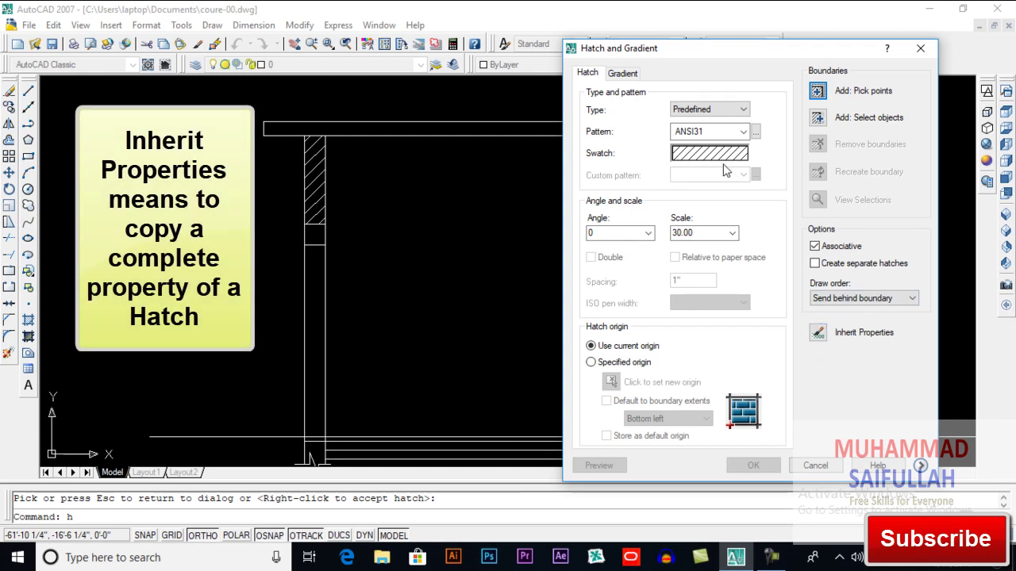
click(817, 333)
scroll(315, 176, up, 3)
click(316, 178)
scroll(316, 177, down, 5)
scroll(365, 230, up, 3)
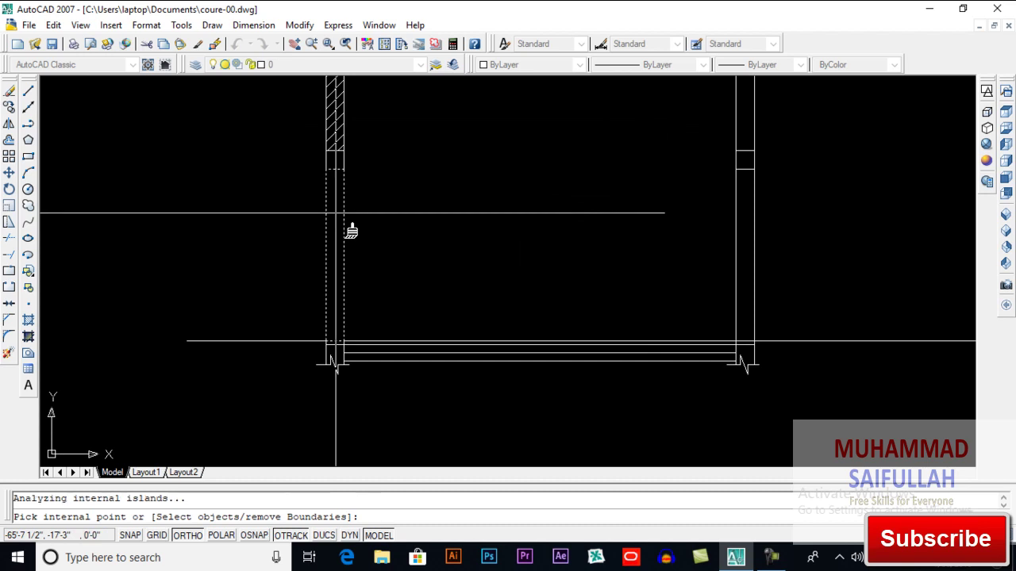
key(Return)
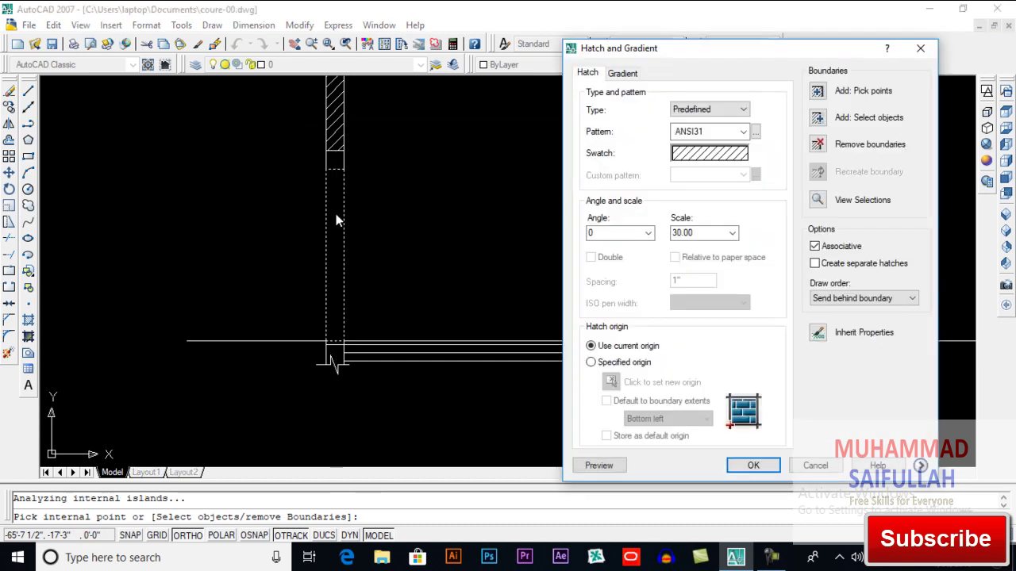
click(759, 464)
Hatch the right wall between the roof slab and the lintel with ANSI31 at scale 30
middle_drag(459, 268, 366, 316)
key(Return)
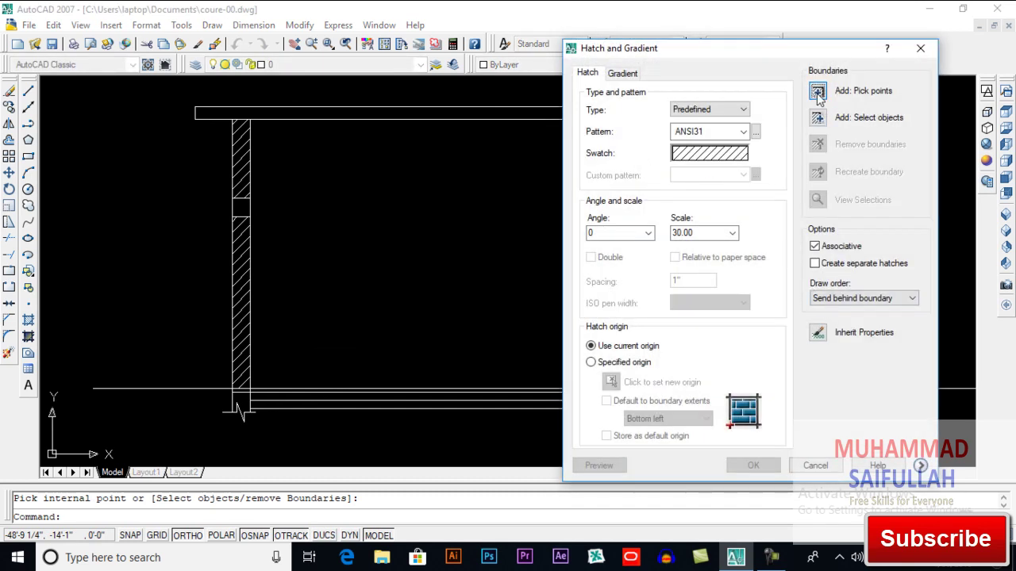
click(817, 92)
key(Return)
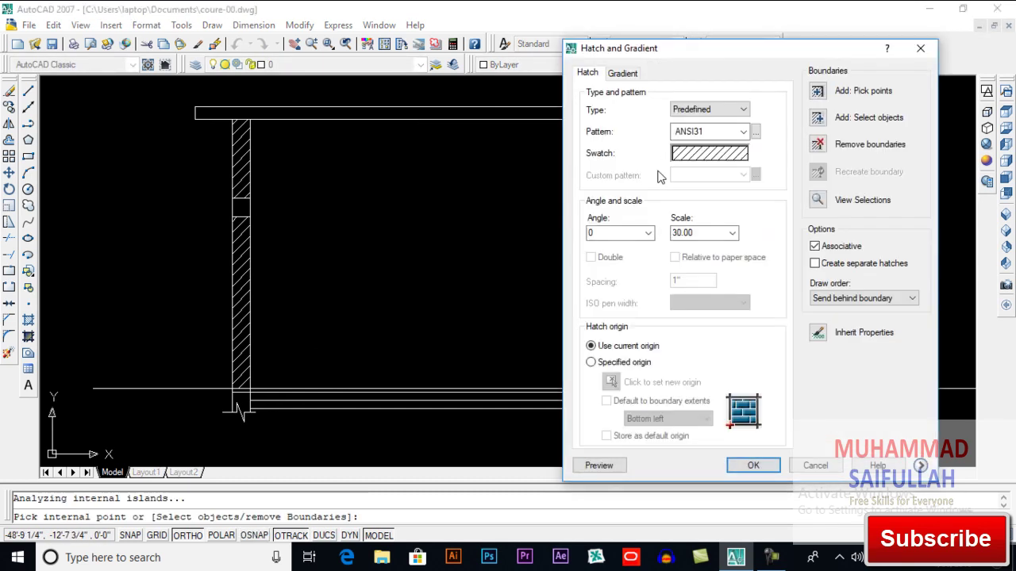
key(Return)
Hatch the right wall between the lintel and the floor line with ANSI31 at scale 30
key(Return)
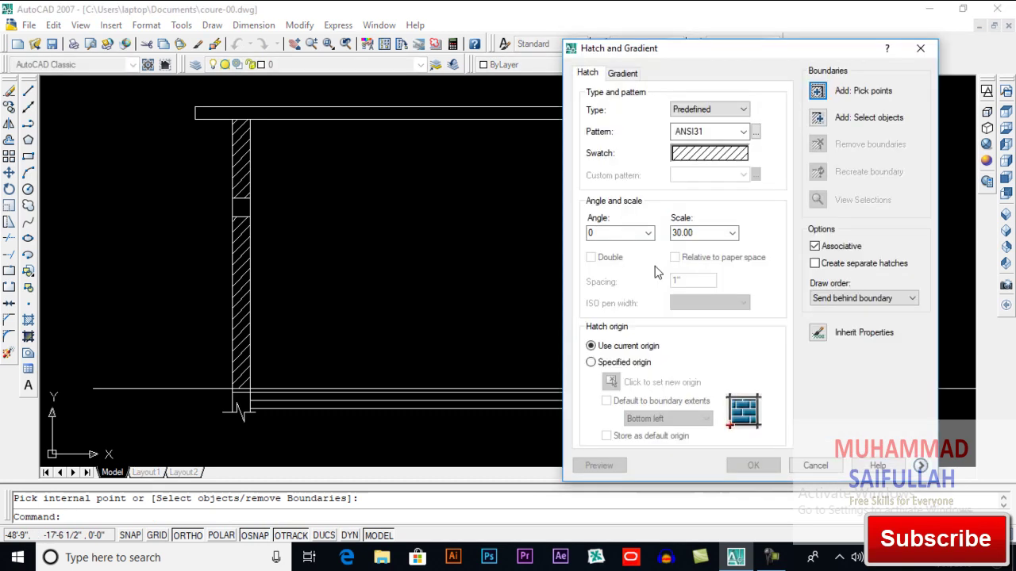
click(818, 92)
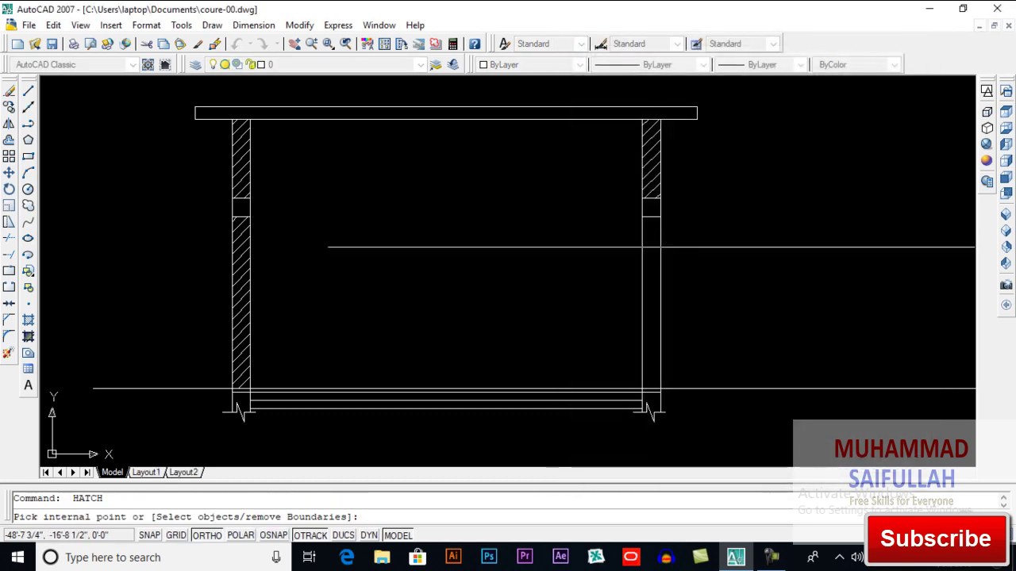
key(Return)
key(Return)
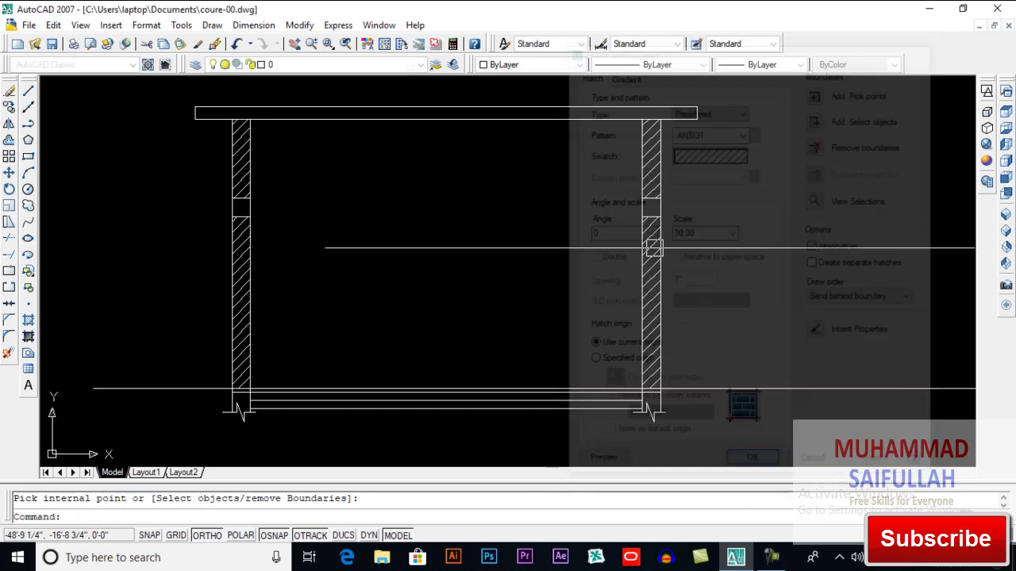
Hatch the roof slab with the AR-CONC pattern at scale 1
middle_drag(746, 211, 767, 229)
text(h)
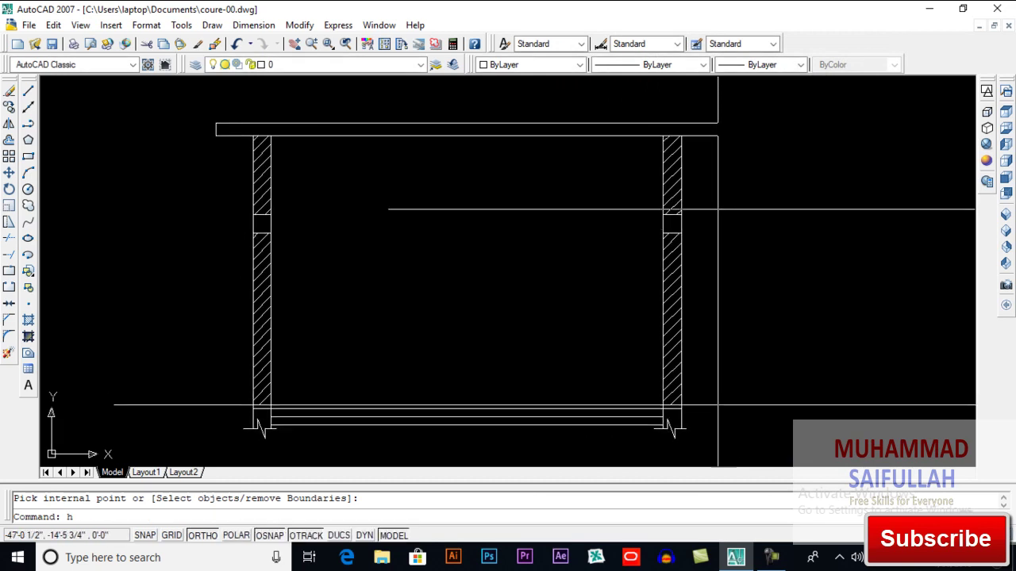
key(Return)
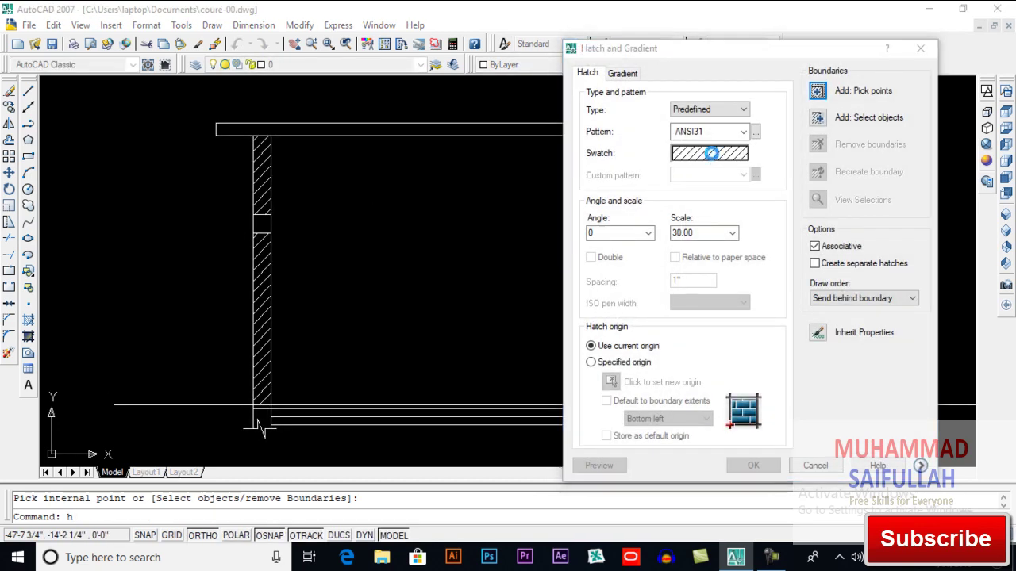
click(711, 155)
click(480, 145)
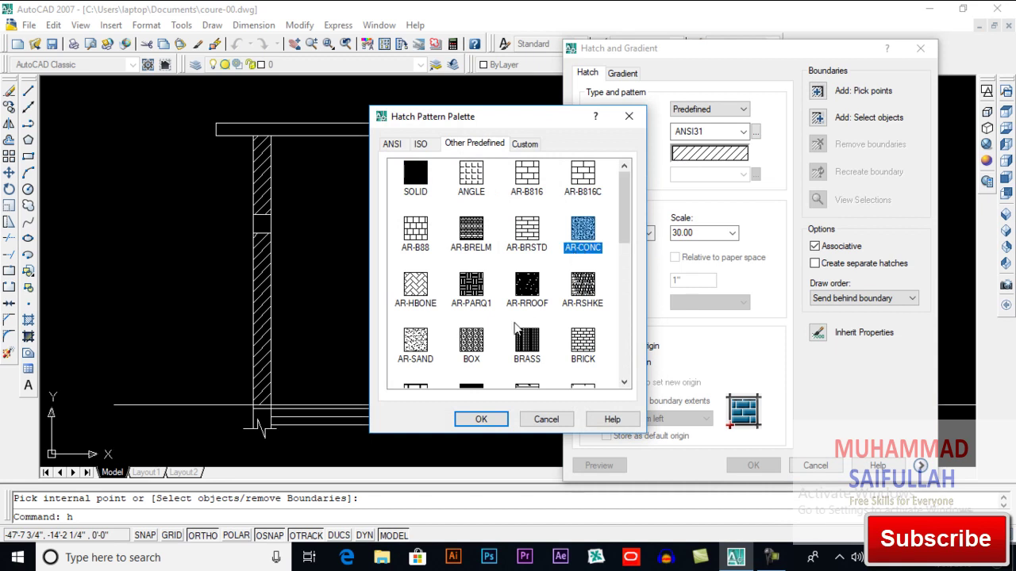
click(482, 420)
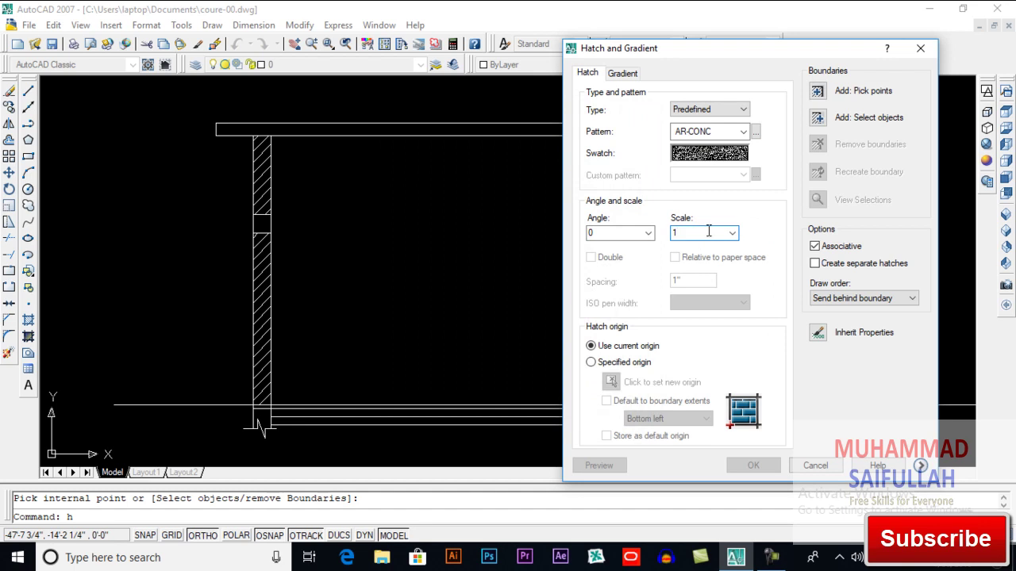
click(817, 92)
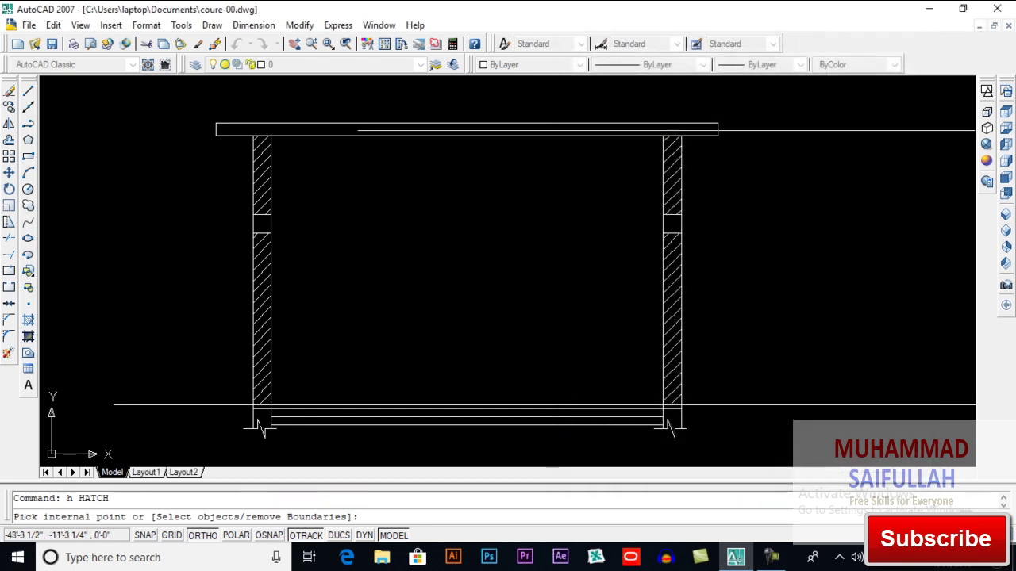
click(679, 129)
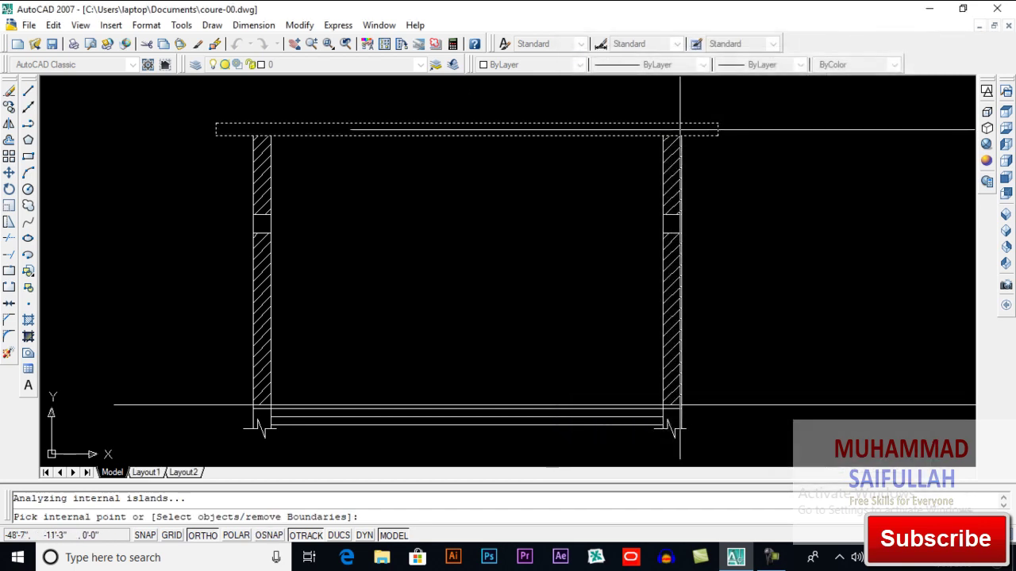
key(Return)
click(732, 468)
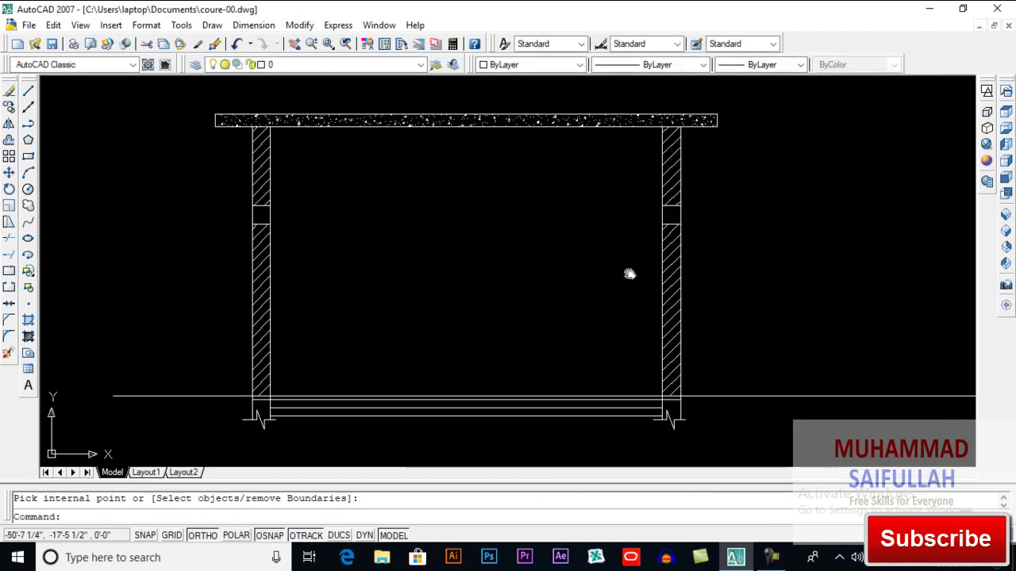
Hatch the right and left lintels with the AR-CONC pattern at scale 1
key(Return)
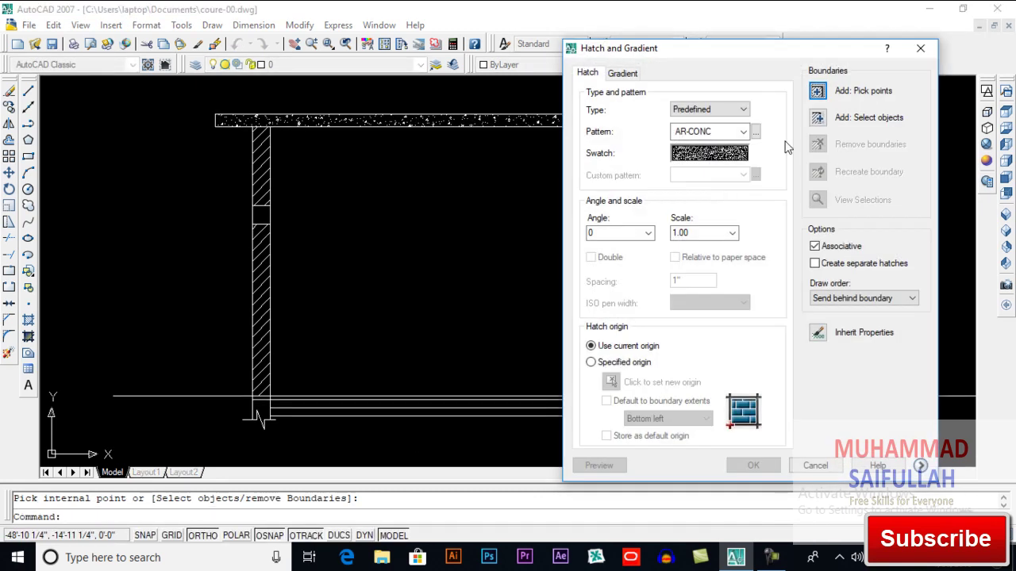
click(816, 97)
click(671, 214)
key(Return)
key(Return)
key(Return)
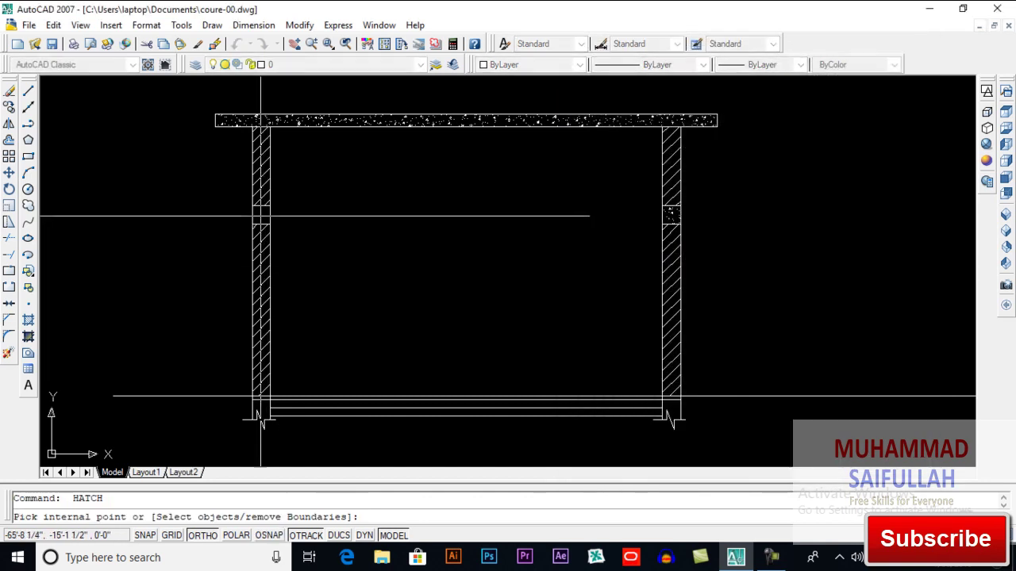
key(Return)
key(Return)
Fill the thin strip of the left wall just below the floor line with the SOLID hatch pattern
middle_drag(422, 312, 456, 274)
scroll(336, 388, up, 8)
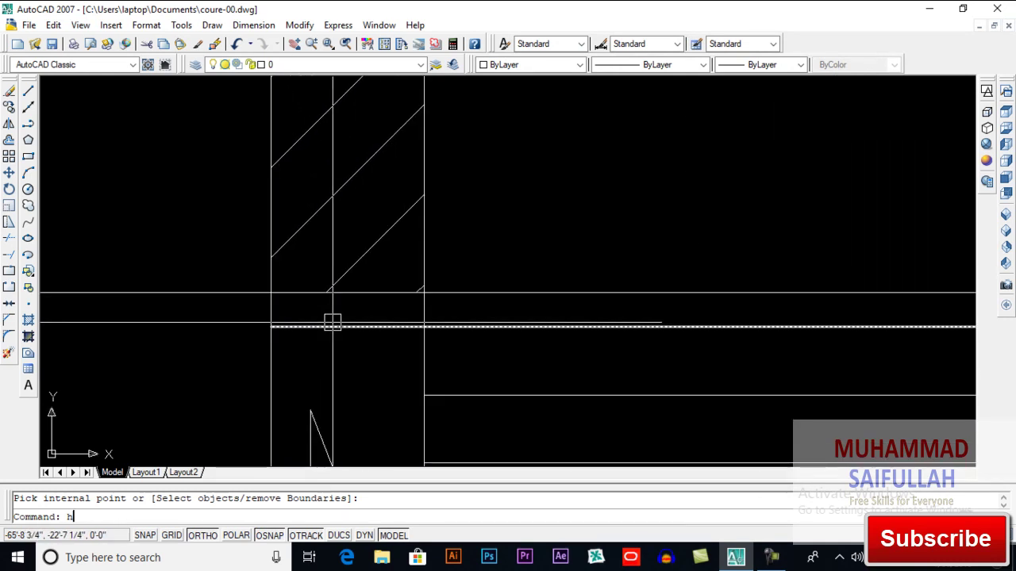
text(h)
key(Return)
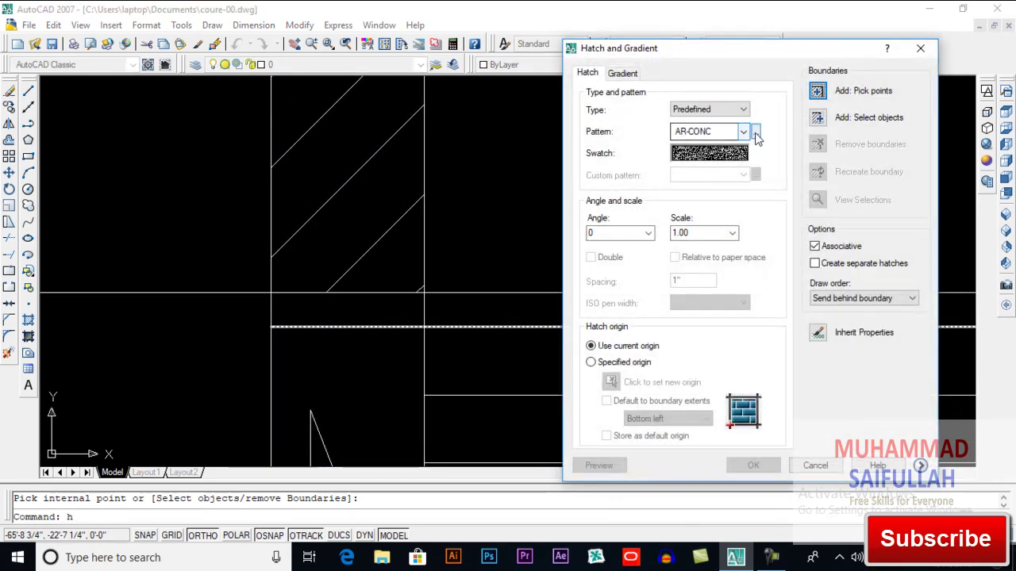
click(756, 133)
click(413, 182)
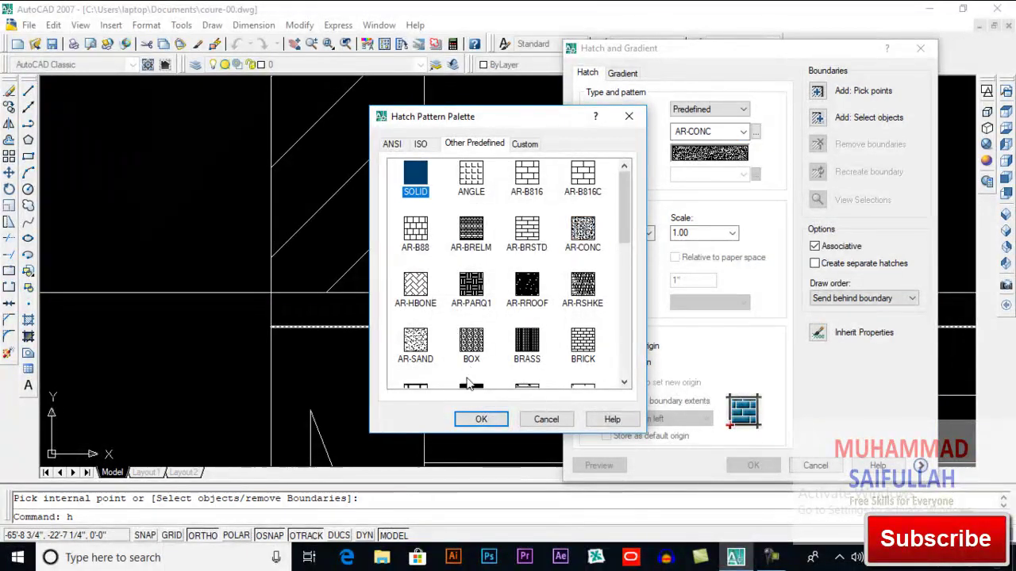
click(479, 419)
click(863, 90)
click(394, 313)
key(Return)
key(Return)
Fill the matching thin strip of the right wall just below the floor line with the SOLID hatch pattern
scroll(531, 277, down, 4)
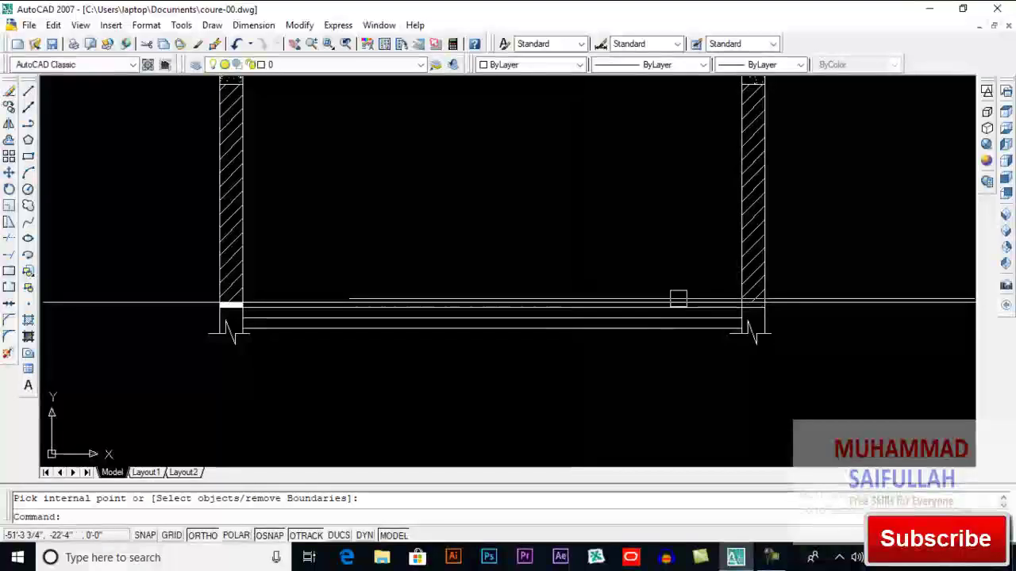
scroll(790, 337, up, 4)
key(Return)
key(k)
click(775, 297)
key(Return)
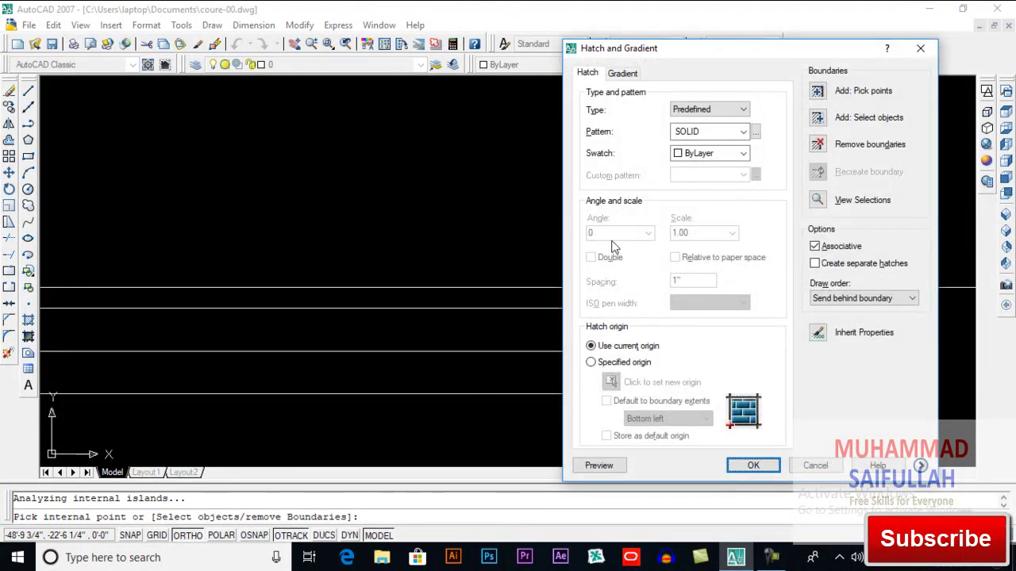
click(754, 466)
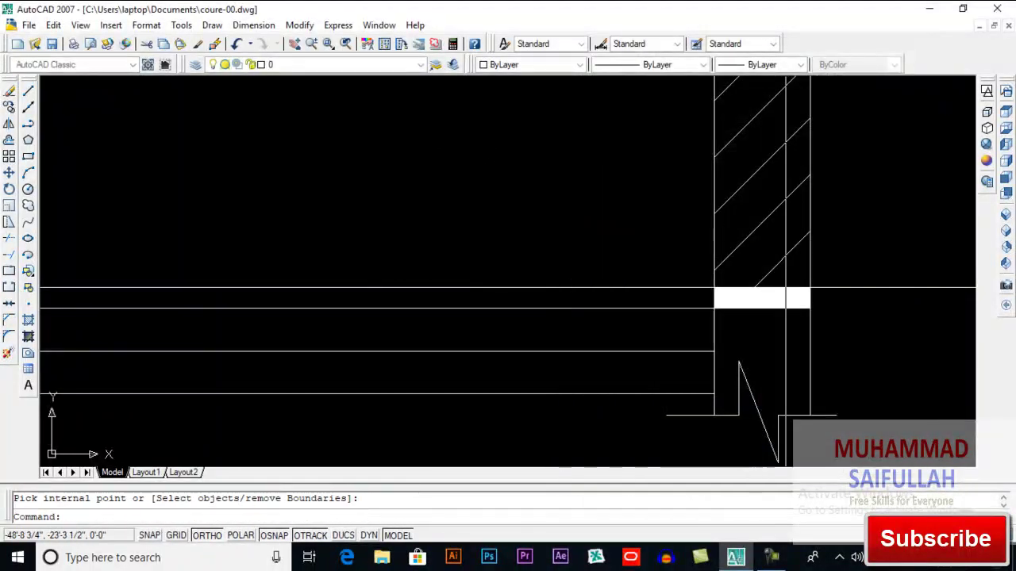
Hatch the top floor layer between the walls with the AR-CONC pattern at scale 1
scroll(482, 375, down, 3)
scroll(450, 355, up, 2)
scroll(458, 361, down, 1)
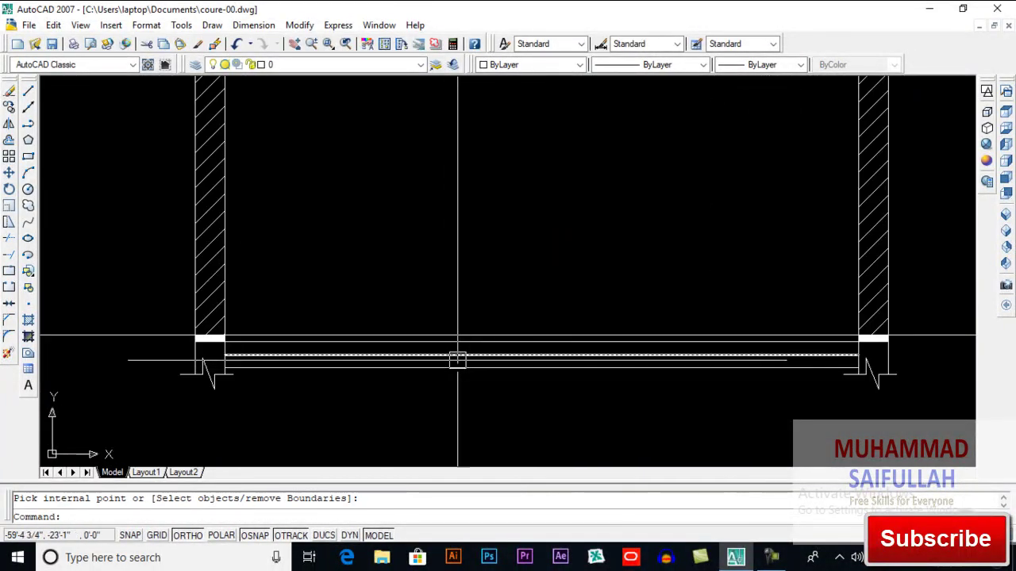
scroll(456, 361, up, 1)
text(h)
key(Return)
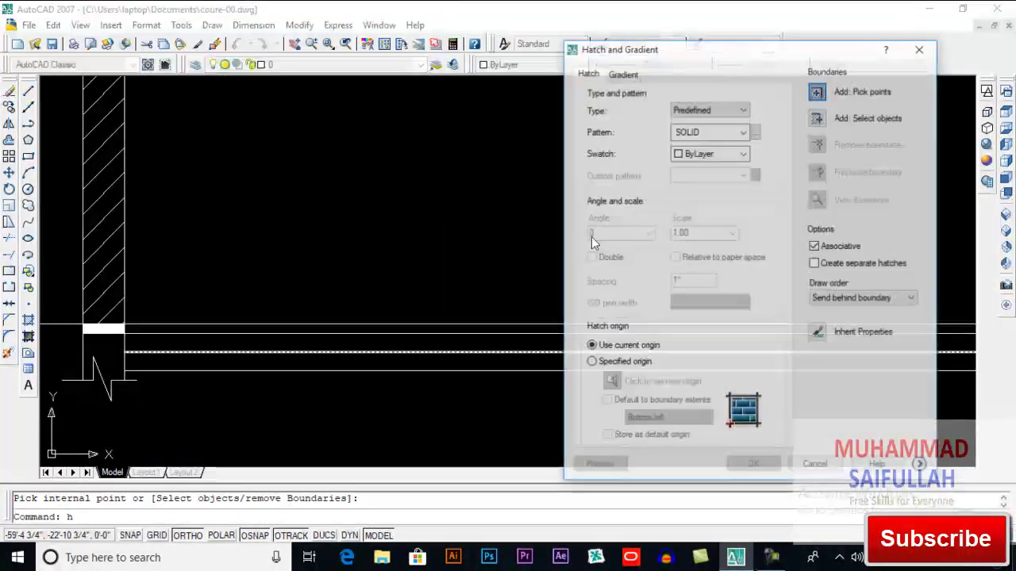
click(755, 132)
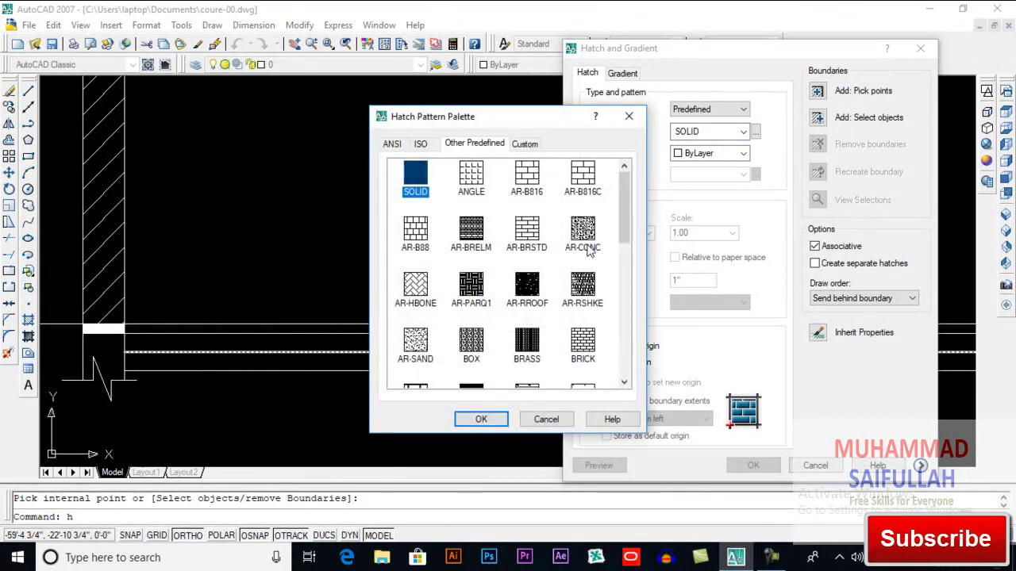
click(492, 419)
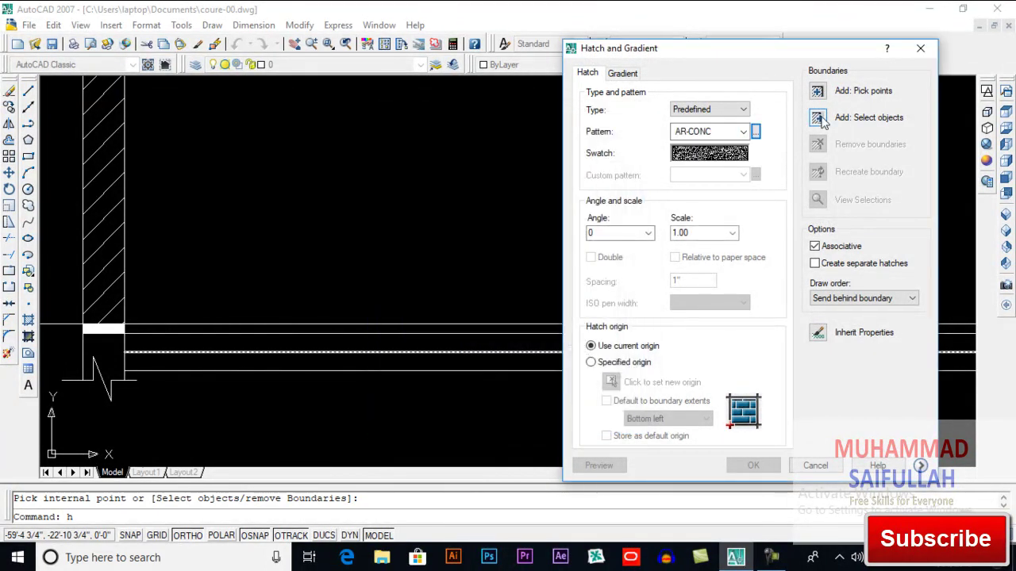
click(823, 94)
click(476, 333)
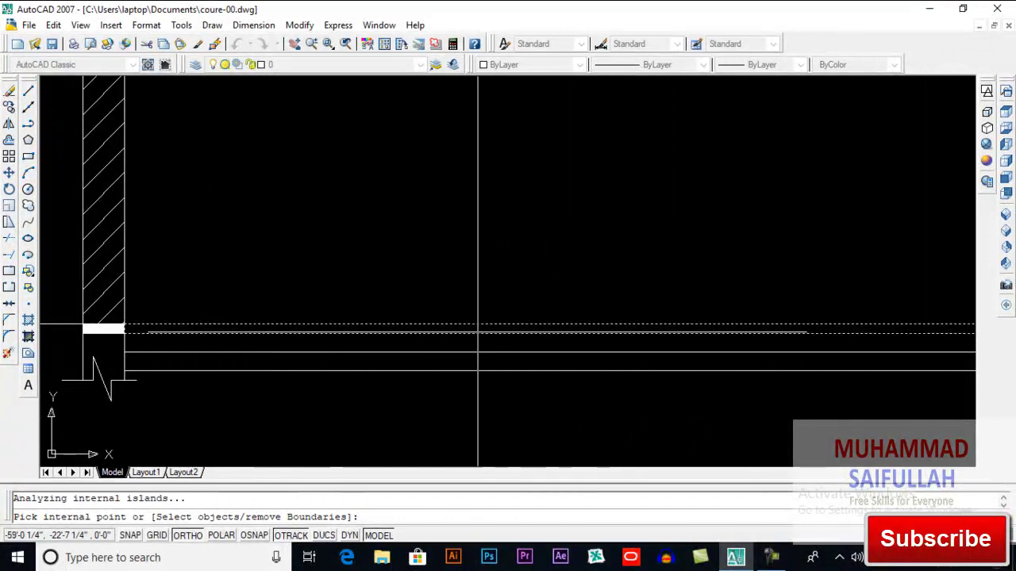
scroll(464, 321, down, 2)
key(Return)
key(Return)
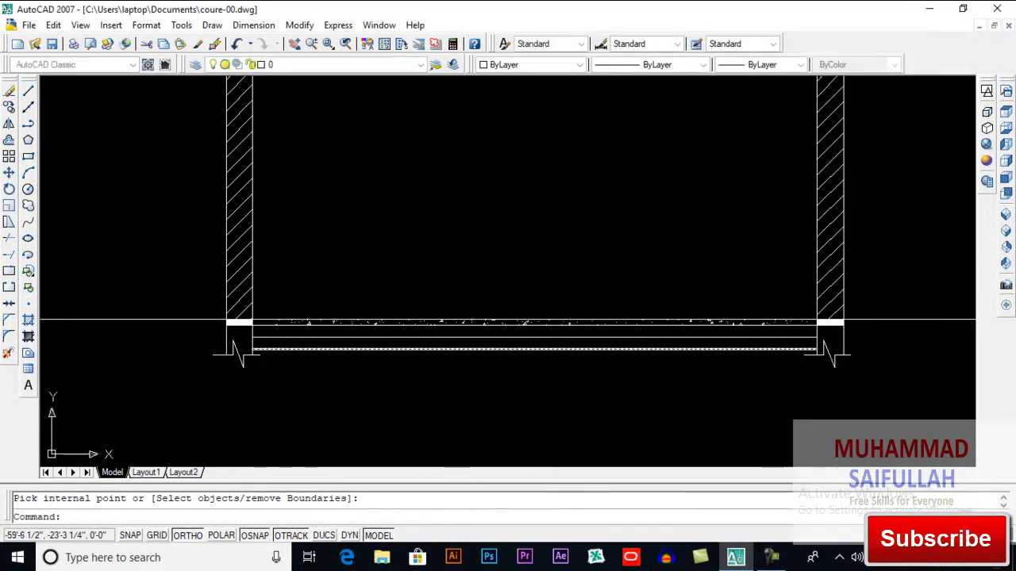
Hatch the middle floor layer with the same AR-CONC pattern at scale 1
key(Return)
key(Return)
click(428, 332)
key(Return)
key(Return)
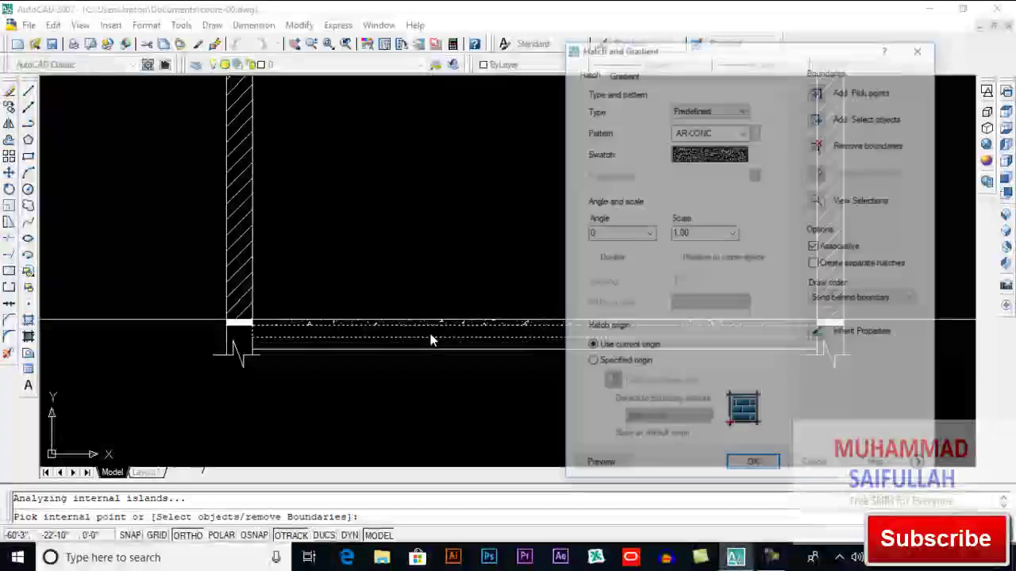
Start a new hatch and choose GRAVEL as its predefined pattern
scroll(406, 340, up, 5)
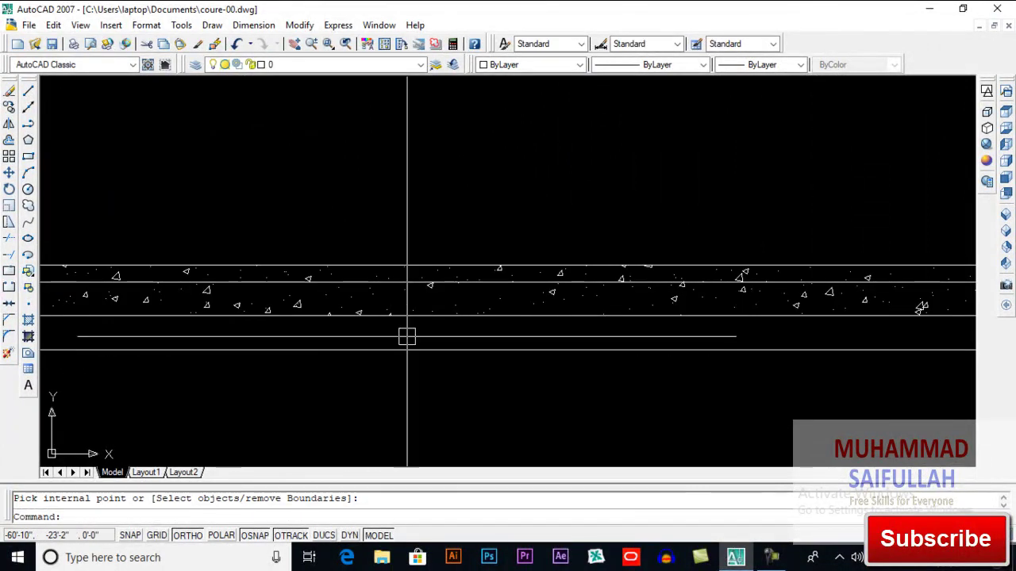
text(h)
key(Return)
click(718, 162)
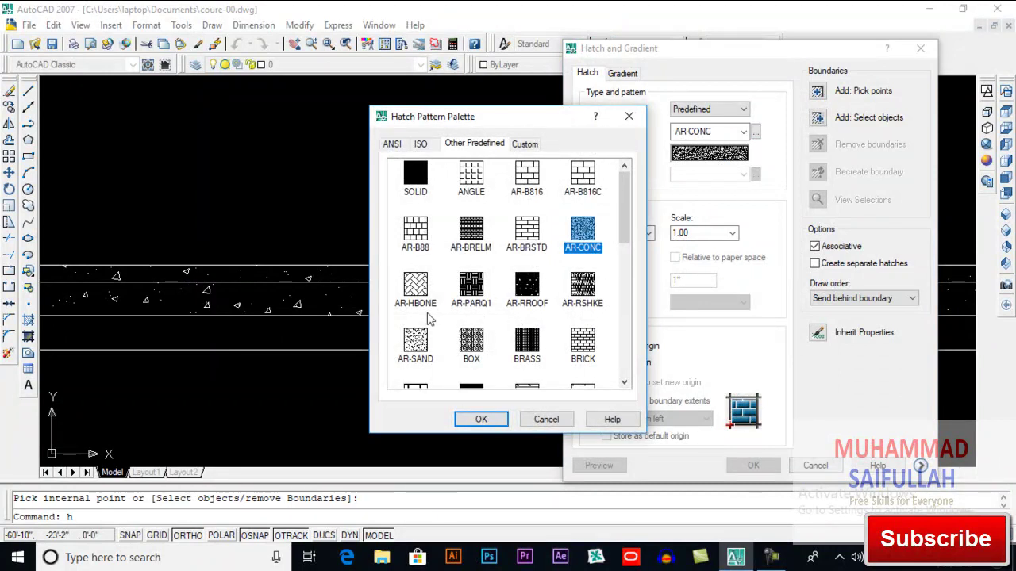
click(412, 350)
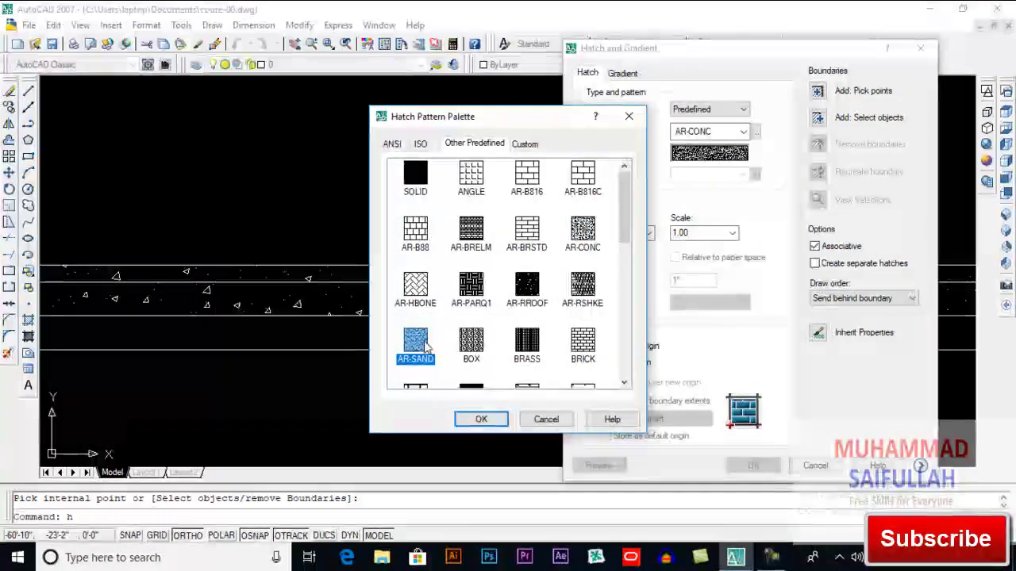
scroll(426, 347, down, 1)
scroll(426, 347, down, 5)
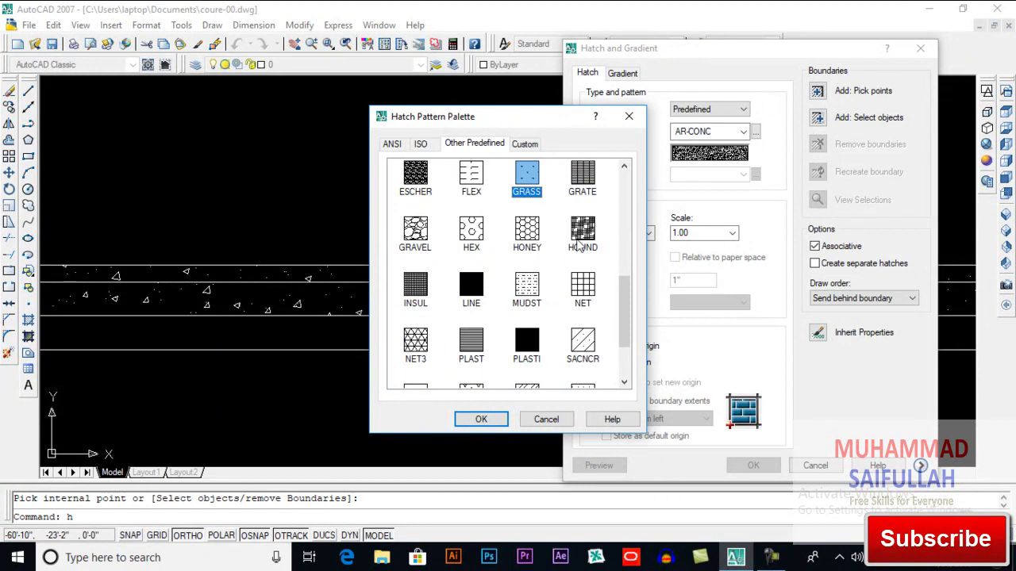
click(474, 418)
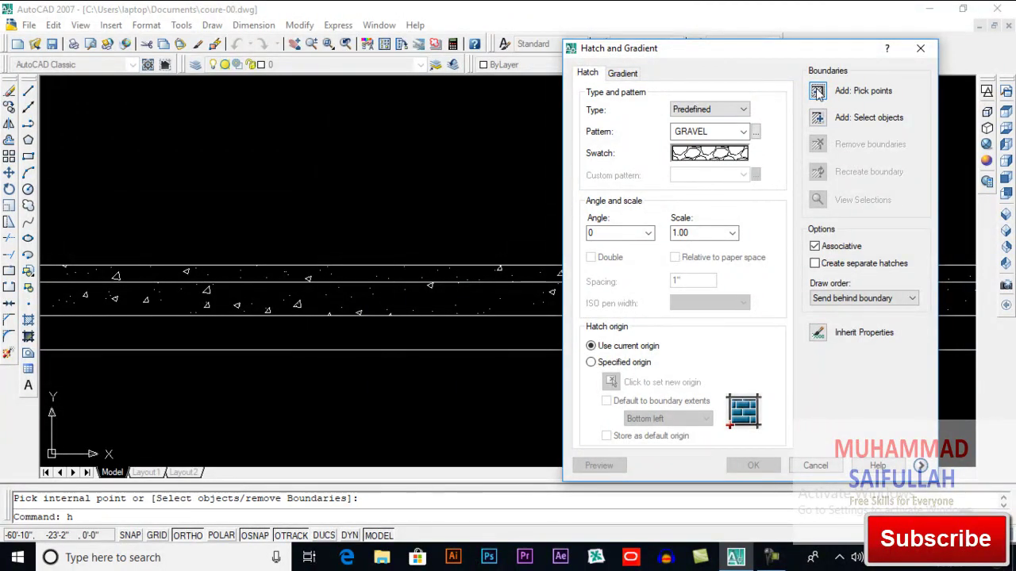
Set the bottom floor layer as the hatch boundary and preview the gravel hatch at scale 1
click(818, 93)
scroll(608, 238, down, 3)
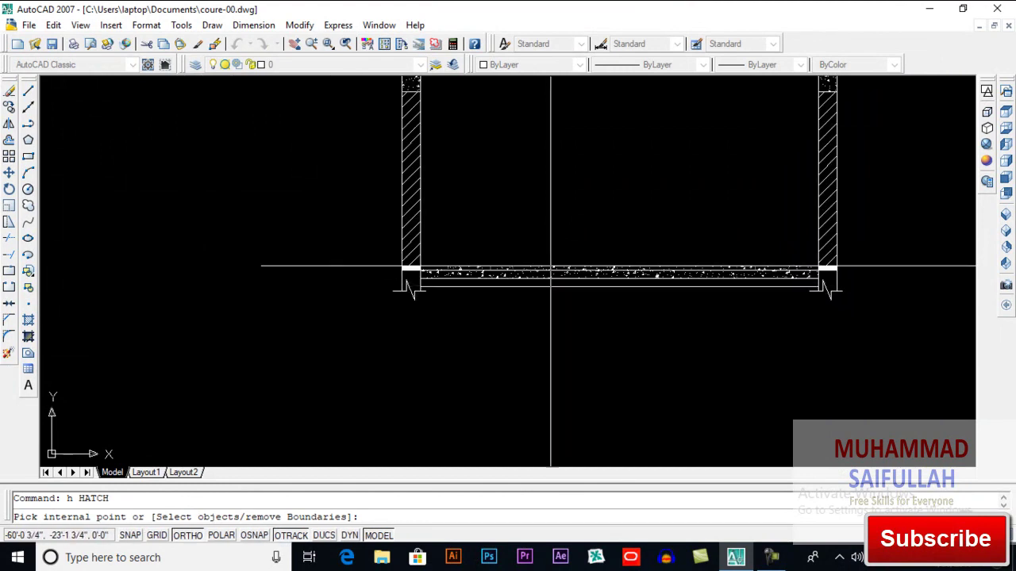
click(551, 274)
key(Return)
click(598, 466)
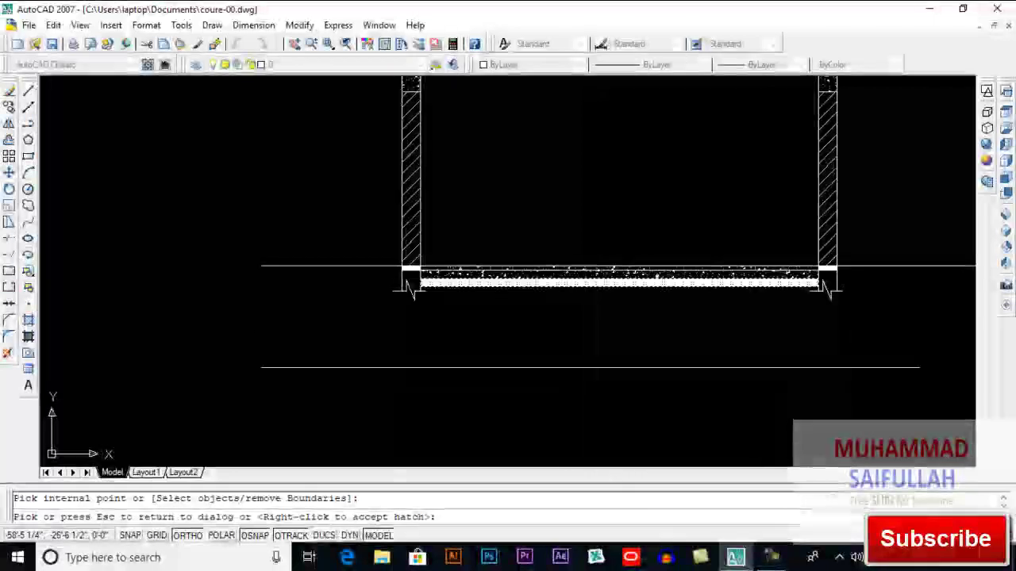
Preview the gravel hatch at scale 50, reduce the scale, and accept the hatch in the bottom floor layer
scroll(585, 336, up, 2)
key(Escape)
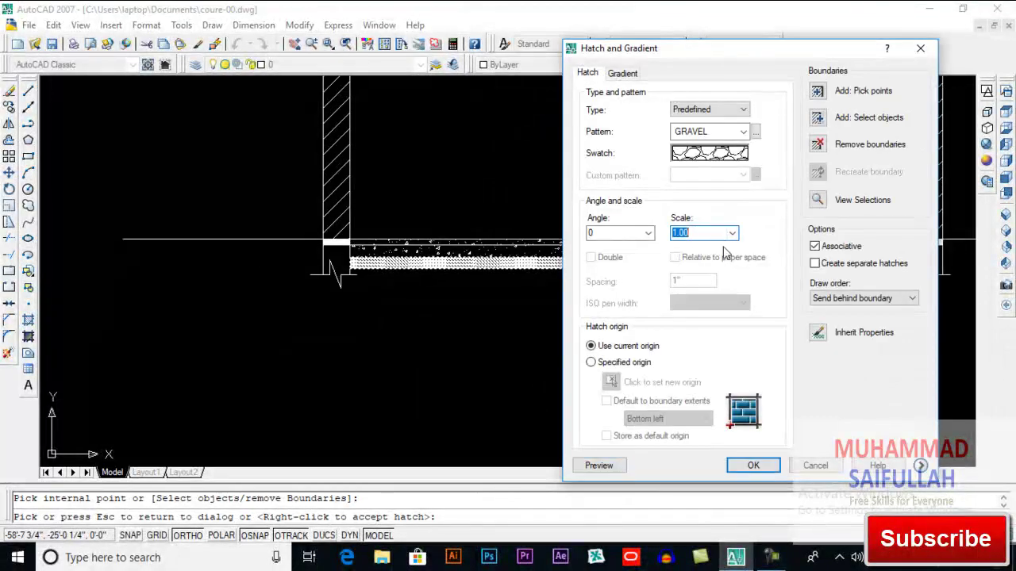
click(625, 465)
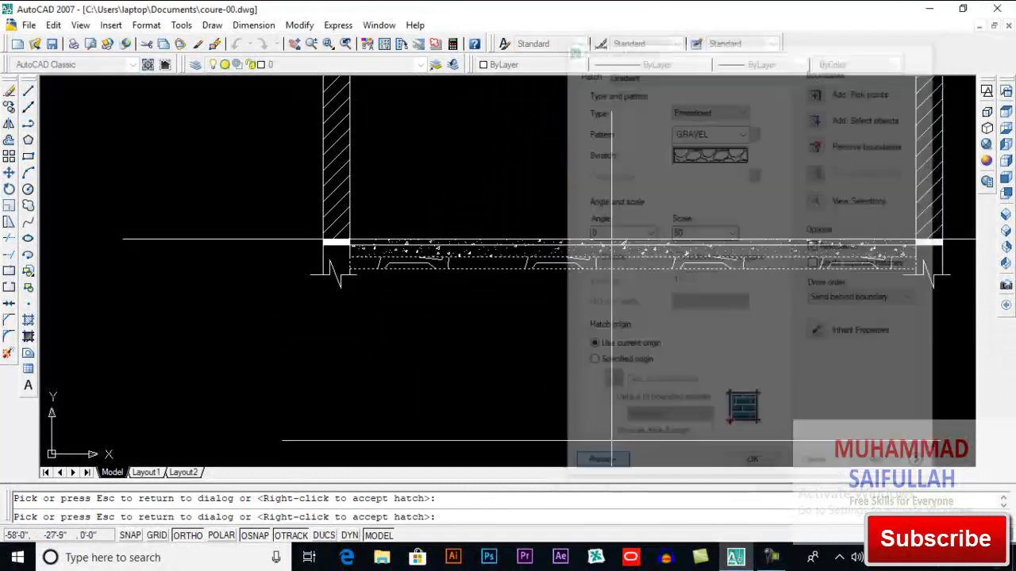
key(Escape)
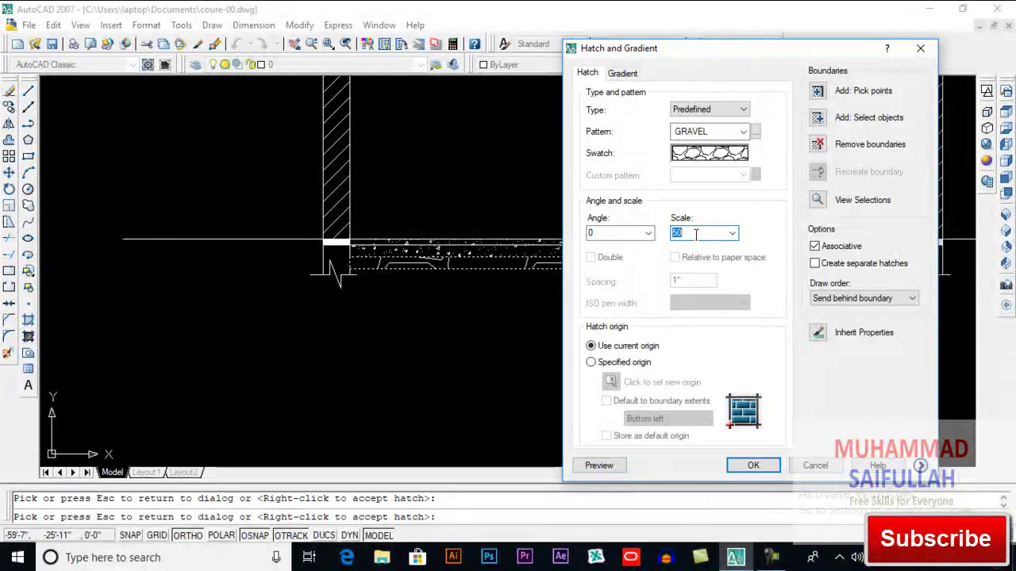
click(625, 465)
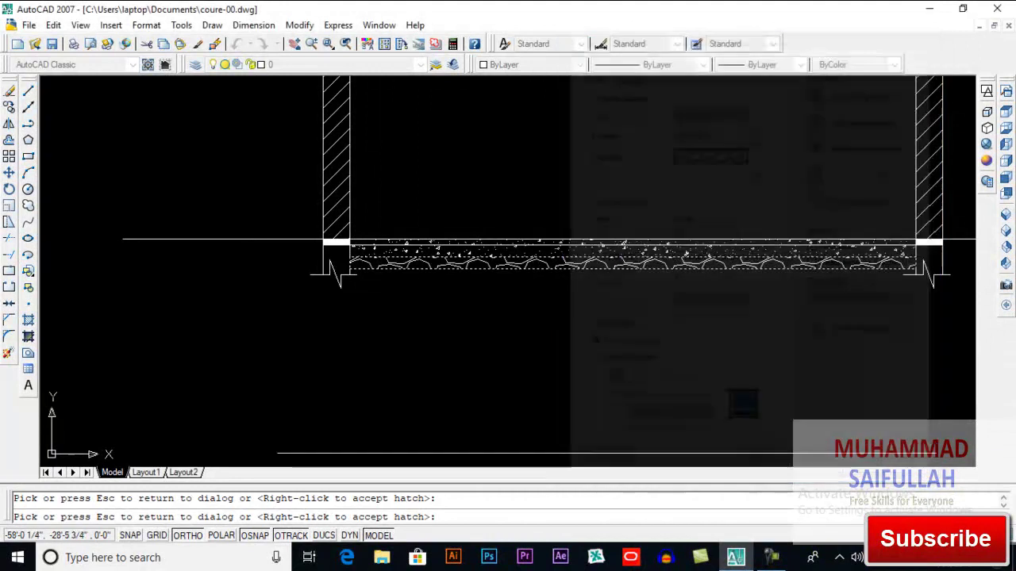
right_click(592, 301)
Draw a freehand zigzag line with ortho off below the floor layers, from the ground line outside one wall to the ground line beyond the other
middle_drag(538, 296, 534, 294)
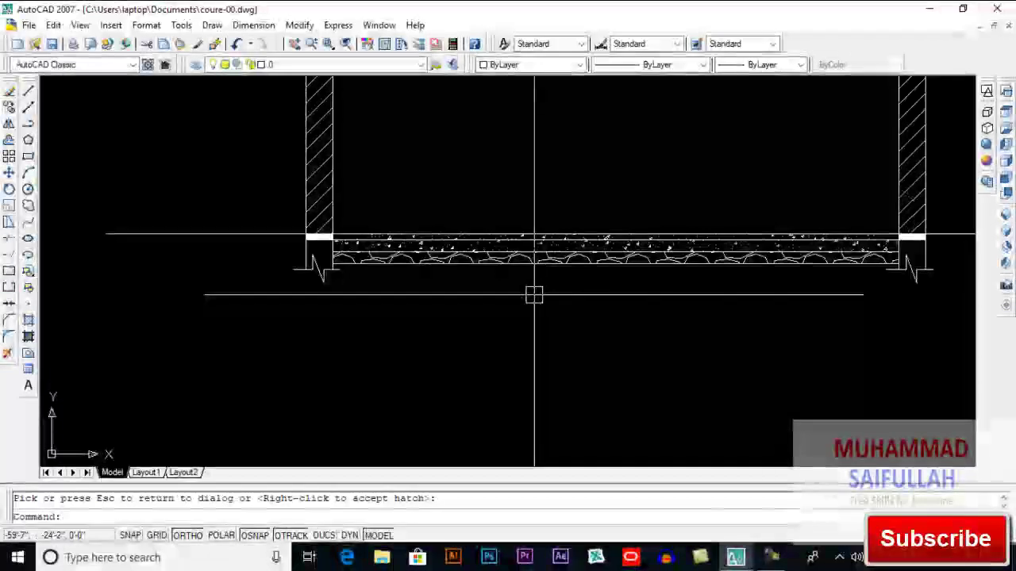
text(l)
key(Return)
click(242, 234)
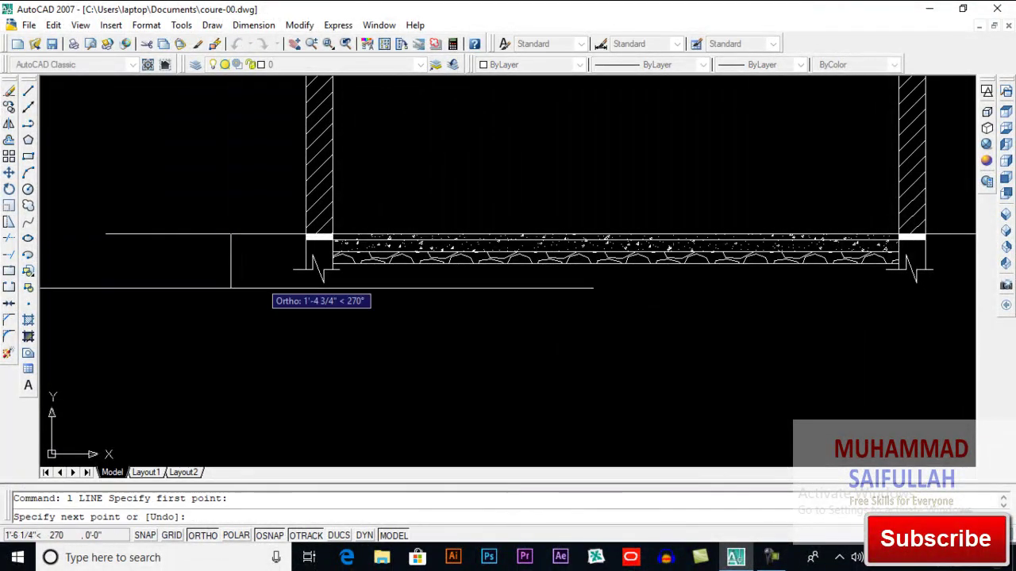
click(208, 537)
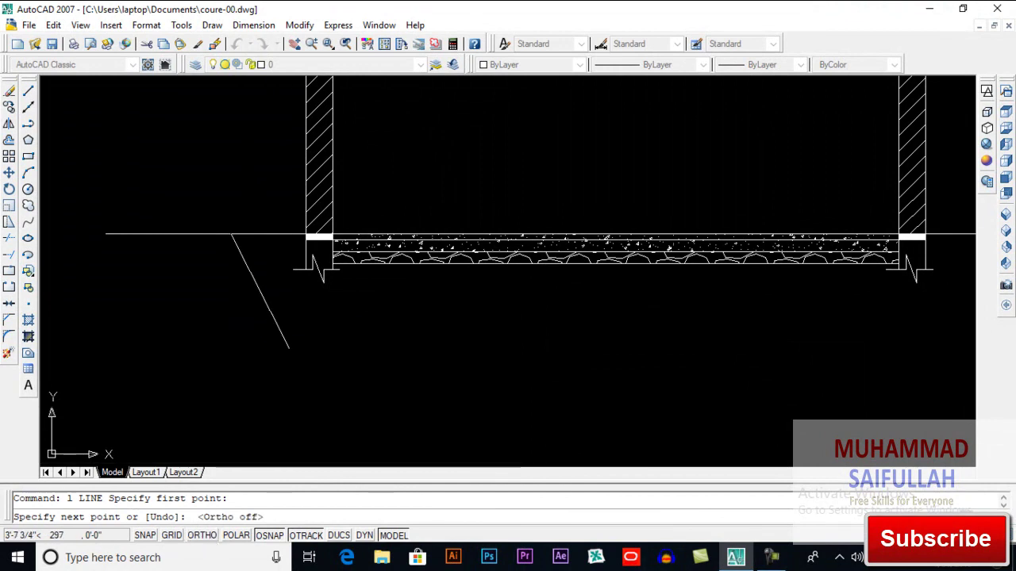
click(293, 343)
click(379, 300)
click(473, 356)
click(576, 297)
click(742, 372)
click(811, 294)
middle_drag(811, 293, 565, 332)
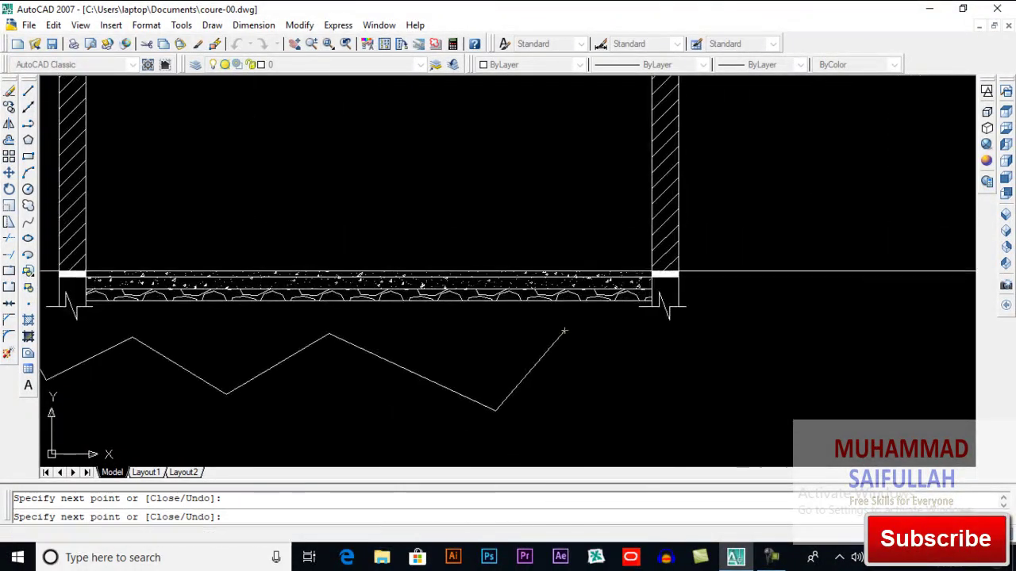
click(696, 374)
click(793, 272)
key(Return)
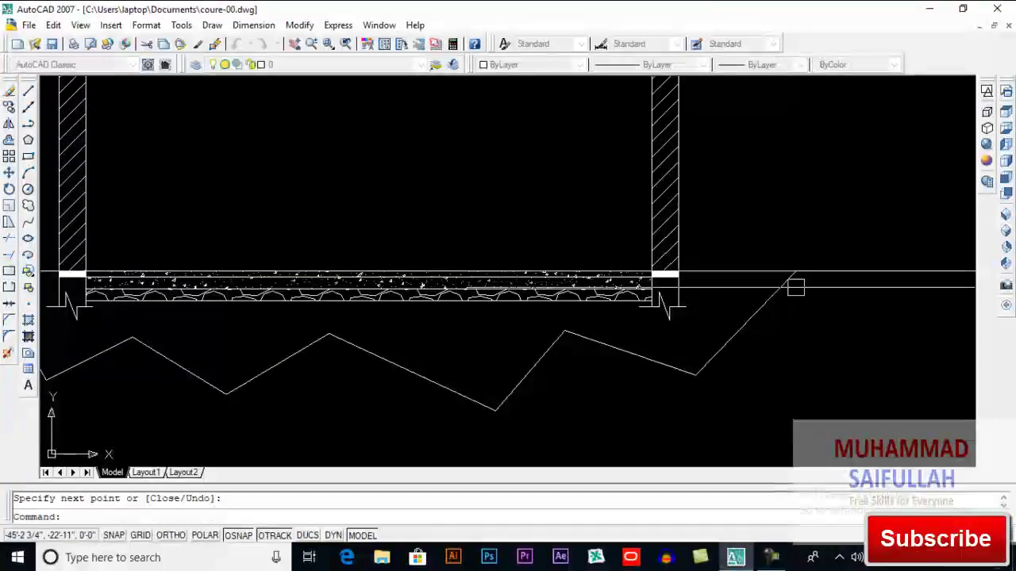
Start a new hatch and choose EARTH as its predefined pattern
scroll(741, 336, down, 2)
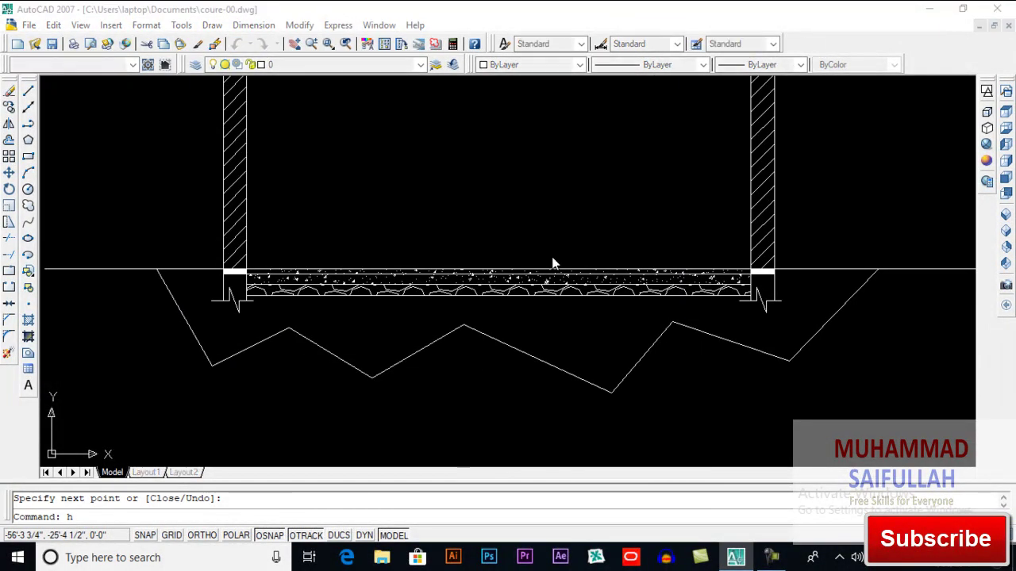
key(Return)
click(698, 152)
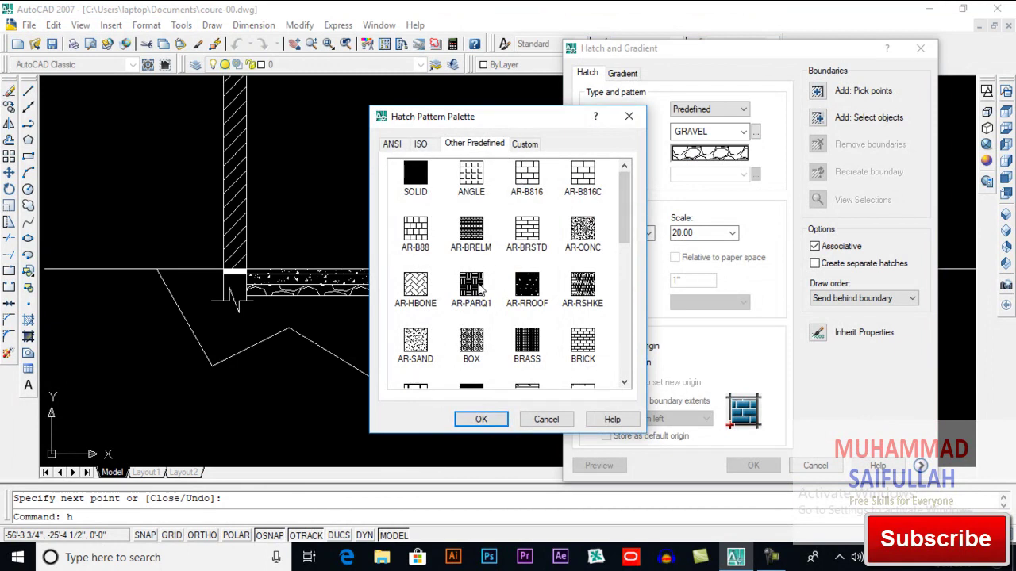
click(478, 287)
key(e)
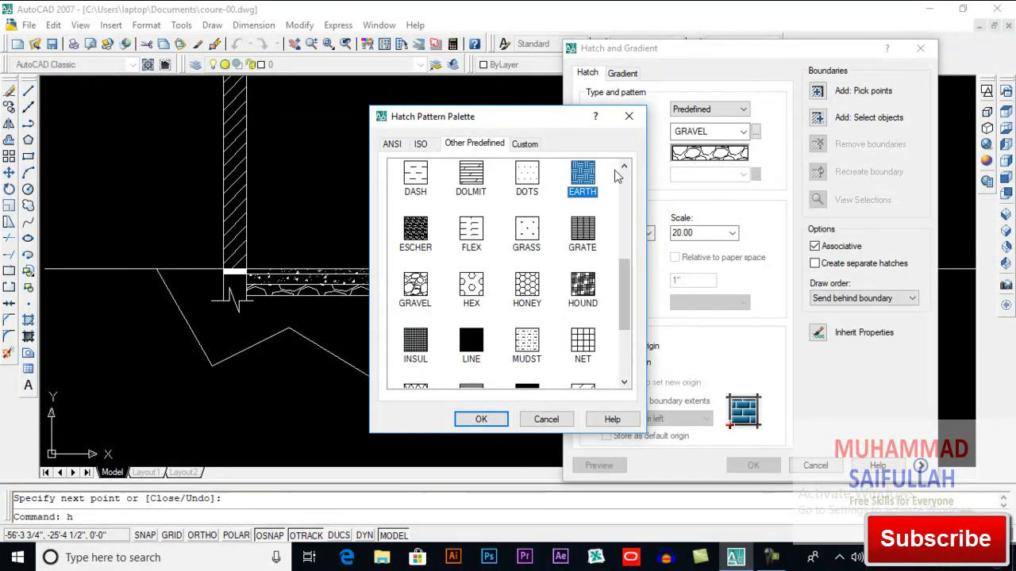
click(481, 419)
Set the earth hatch's scale to 200 and its angle to 45
double_click(710, 232)
text(200)
click(649, 233)
click(615, 276)
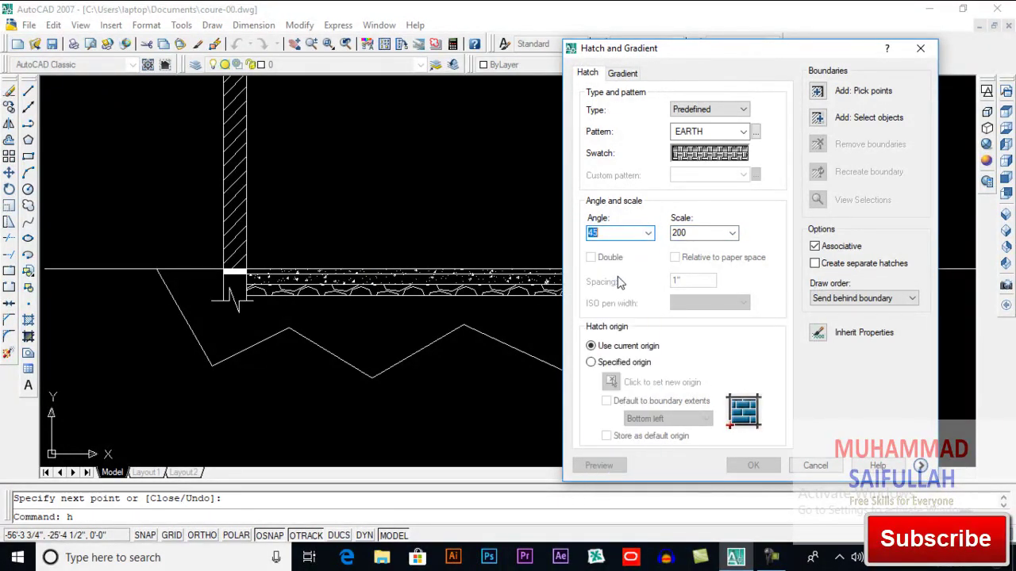
Apply the earth hatch to the area between the floor layers and the zigzag line
click(818, 91)
click(496, 316)
key(Return)
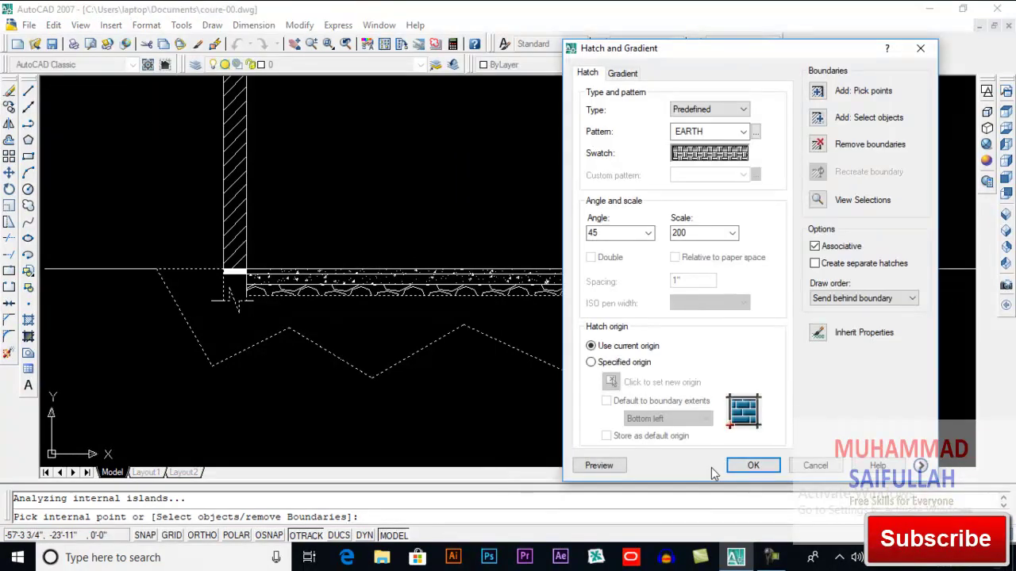
click(752, 465)
Erase the zigzag boundary segments around the earth hatch, keeping the hatch itself
scroll(614, 369, down, 2)
click(686, 360)
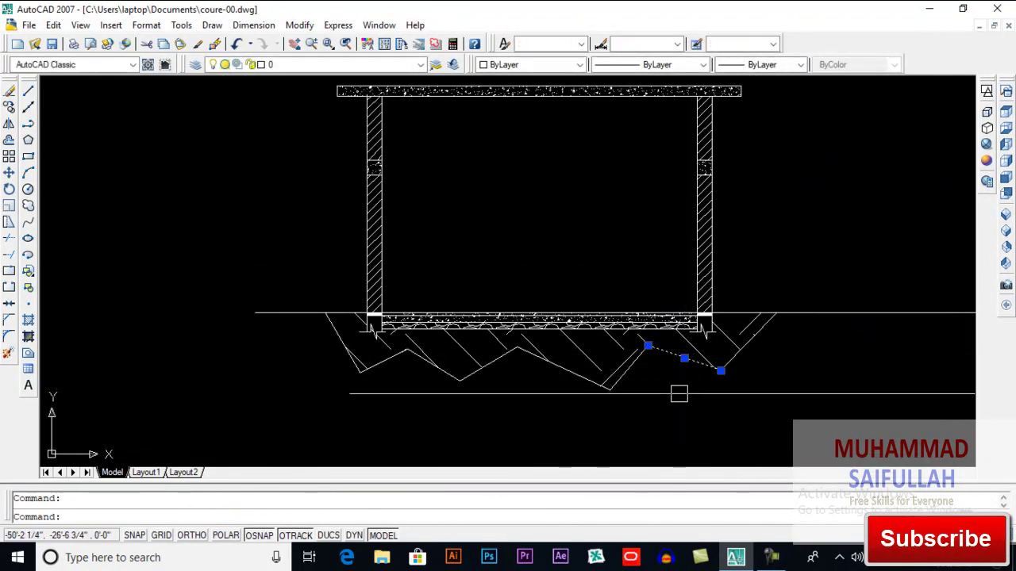
key(Delete)
key(Delete)
click(618, 386)
key(Delete)
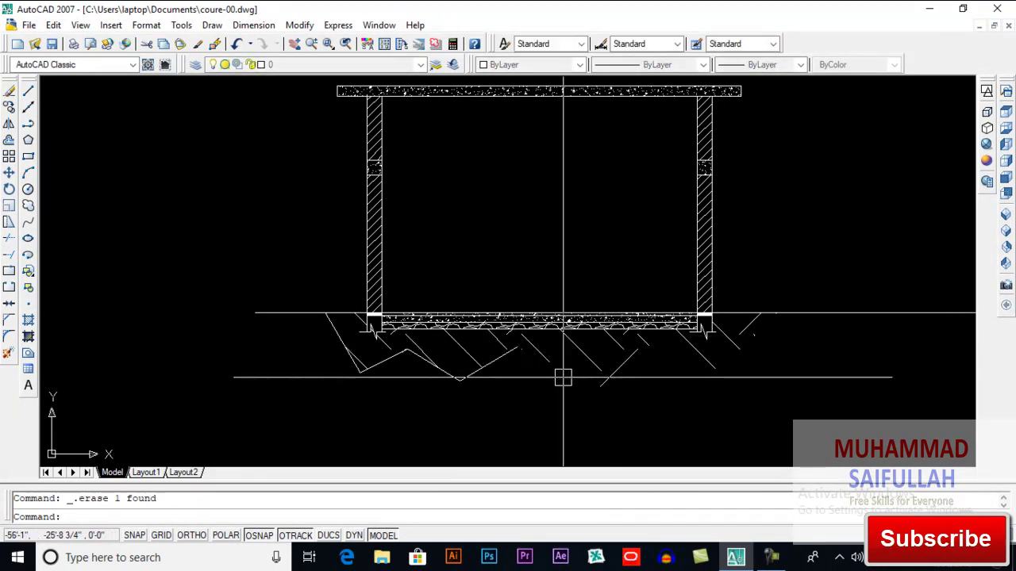
click(440, 375)
key(Delete)
click(385, 368)
key(Delete)
click(344, 344)
key(Delete)
Examine the whole hatched section and the floor layers beside the base of the far wall
scroll(467, 365, down, 1)
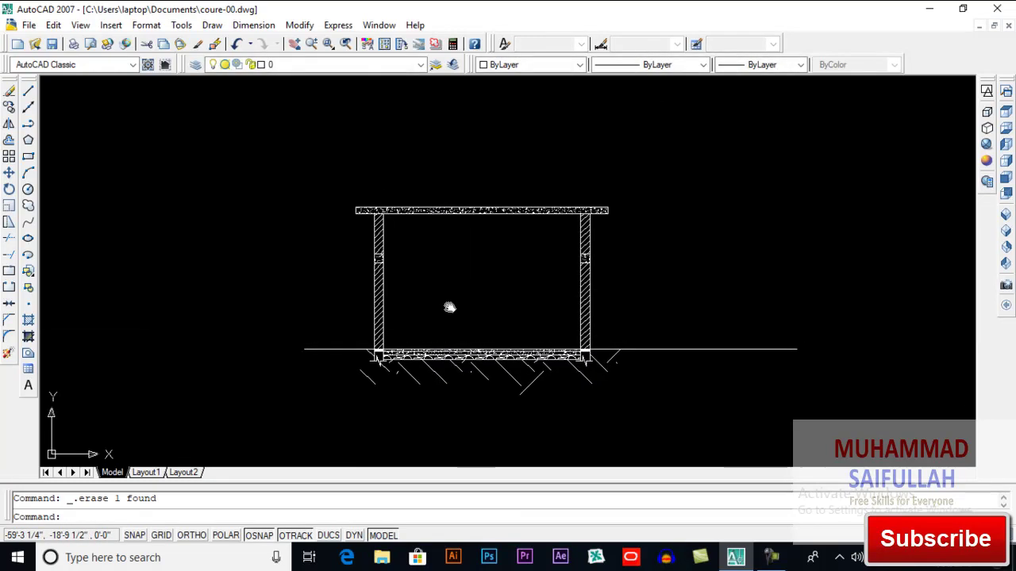
scroll(449, 303, up, 1)
scroll(499, 144, up, 1)
scroll(560, 250, up, 2)
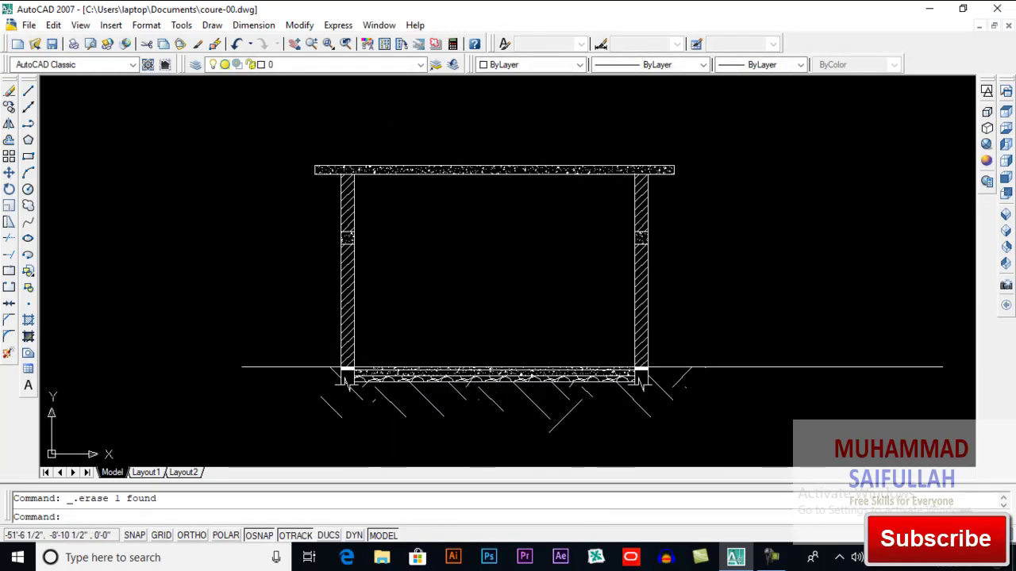
middle_drag(560, 249, 538, 233)
middle_drag(629, 393, 595, 282)
scroll(519, 346, up, 3)
scroll(600, 270, down, 3)
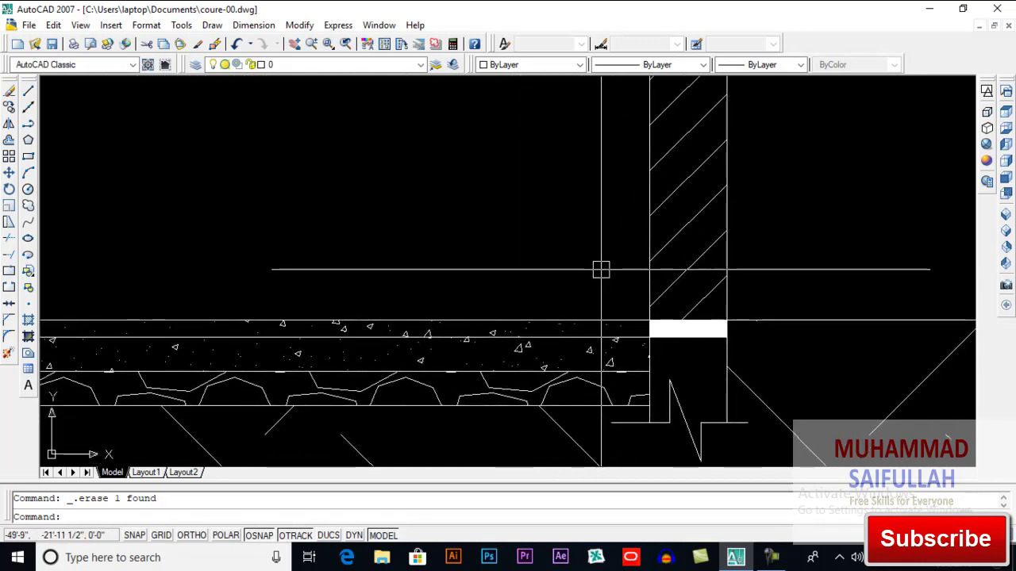
scroll(569, 278, down, 1)
scroll(591, 287, up, 2)
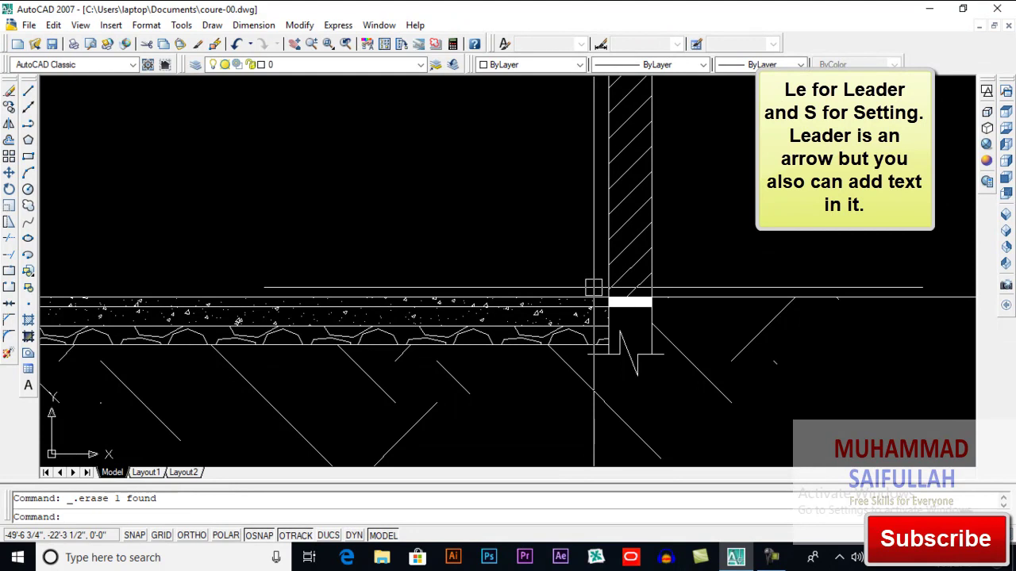
Start a quick leader (QLEADER) and open its leader line and arrow settings
text(e)
key(Return)
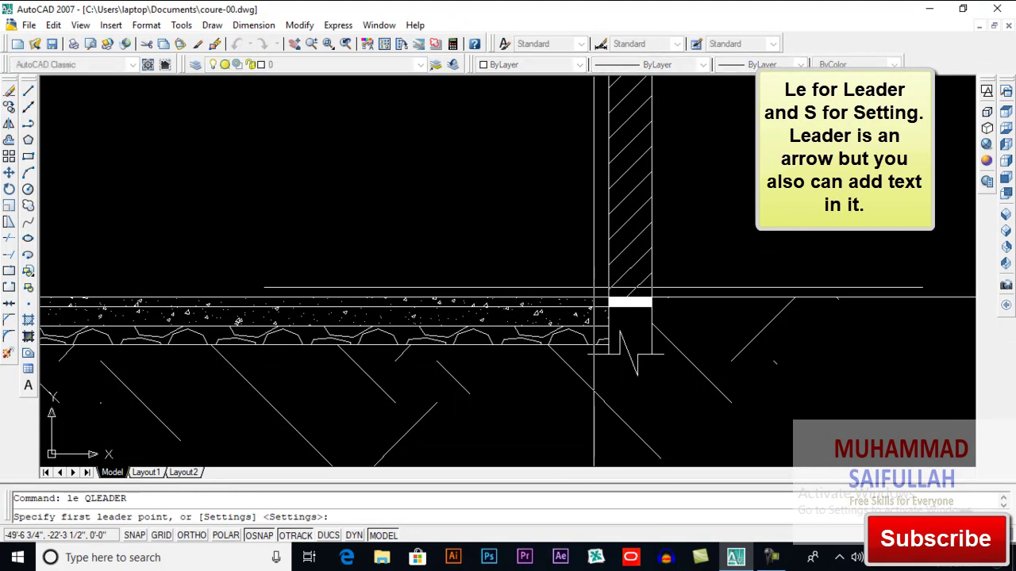
text(s)
key(Return)
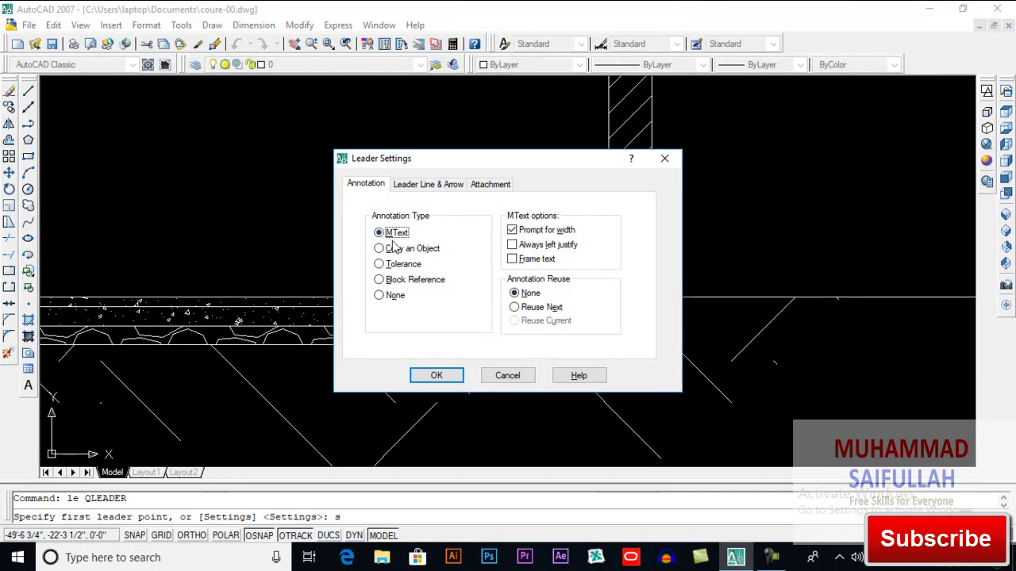
click(432, 185)
click(372, 185)
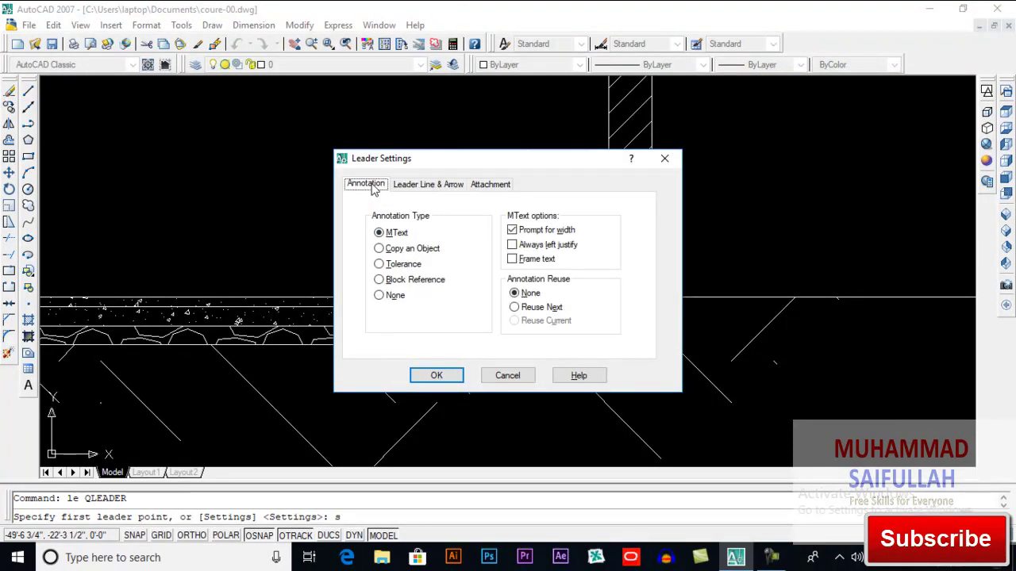
click(429, 185)
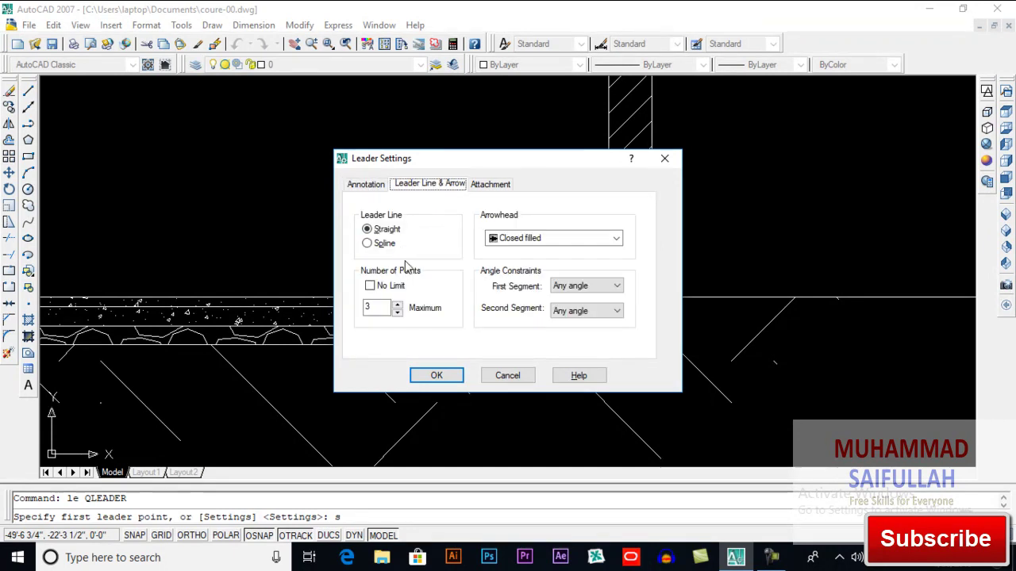
click(377, 307)
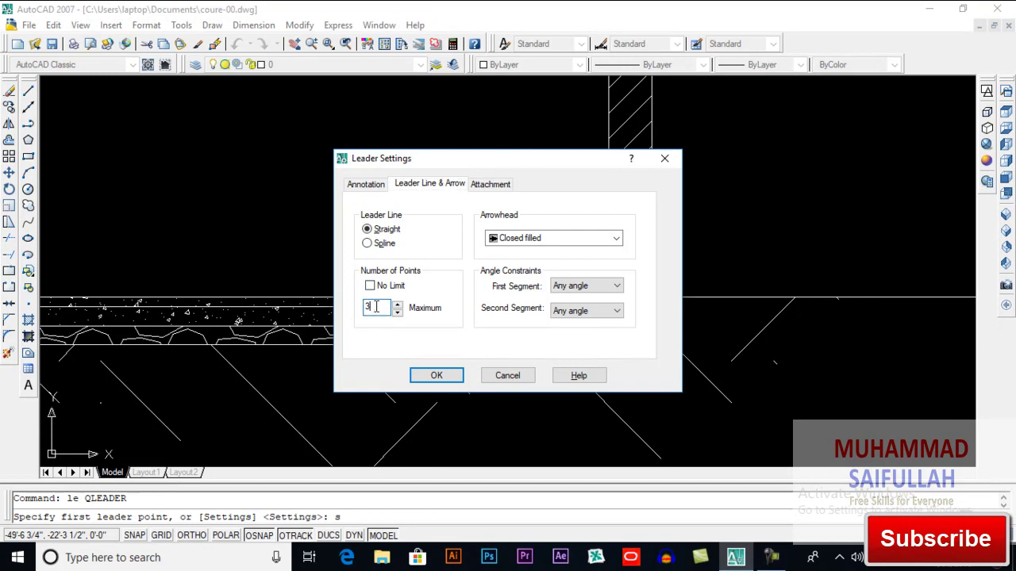
Constrain the leader's first segment to 45° and its second segment to Horizontal, and accept the leader settings with the closed filled arrowhead
click(574, 287)
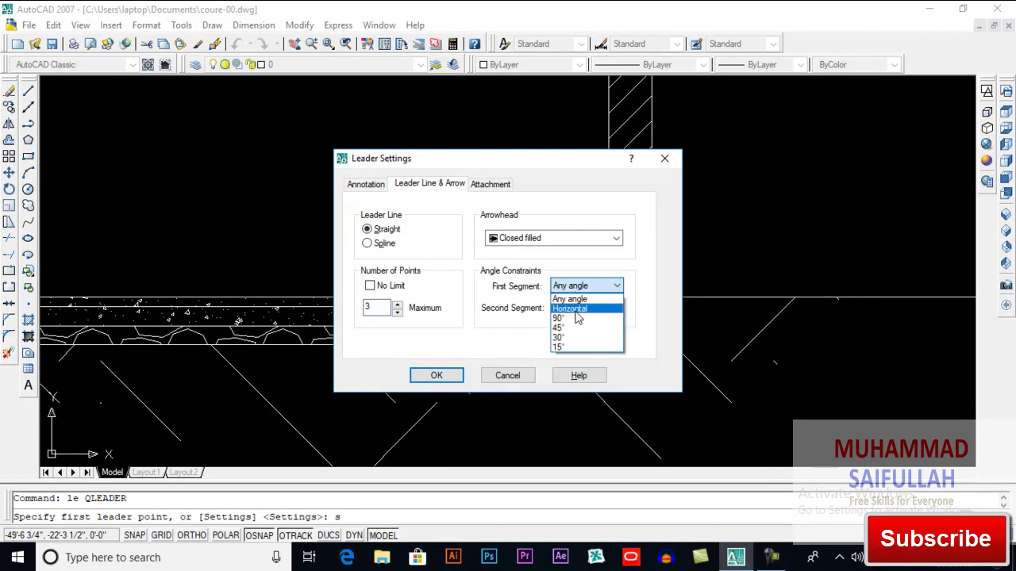
click(577, 327)
click(565, 312)
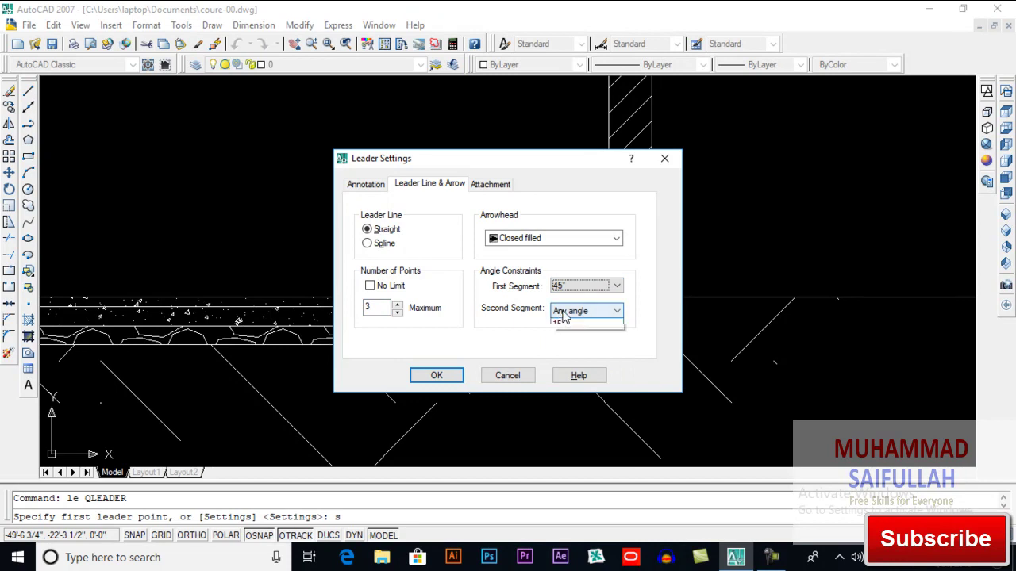
click(582, 335)
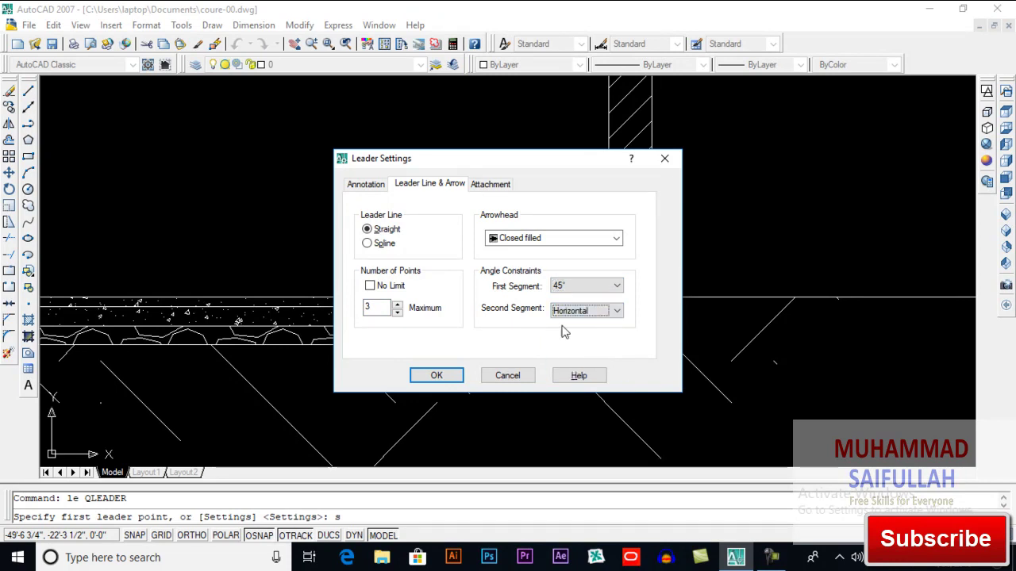
click(530, 248)
click(530, 248)
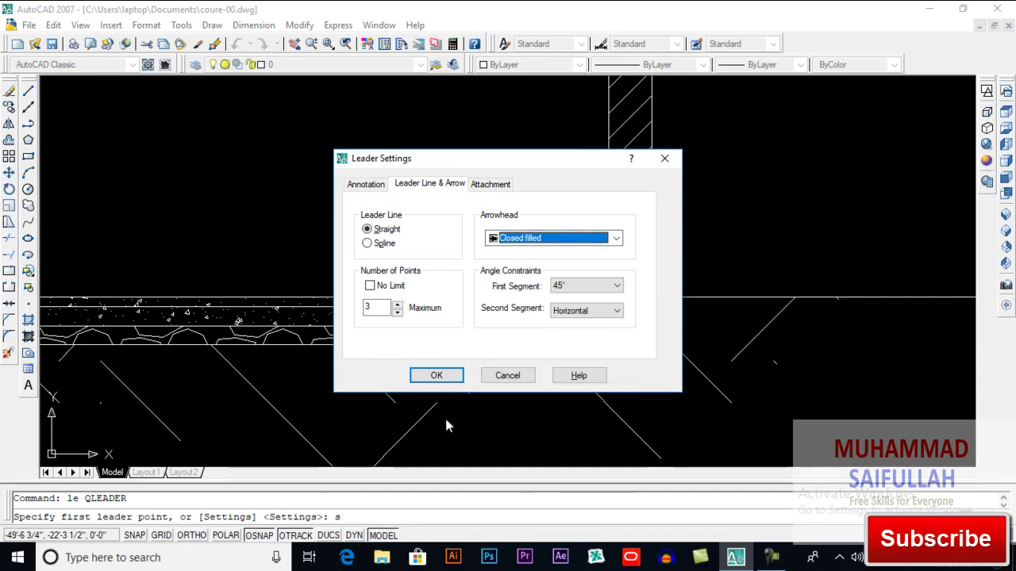
click(443, 376)
Draw the leader from the top floor layer's upper edge diagonally across the wall, ending in a horizontal segment outside the building
scroll(608, 299, up, 3)
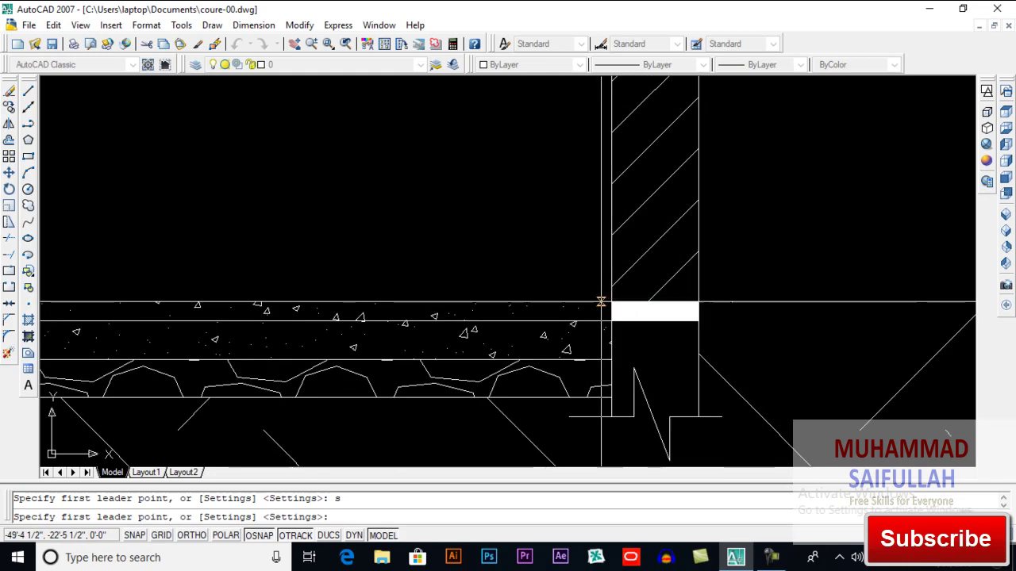
click(498, 302)
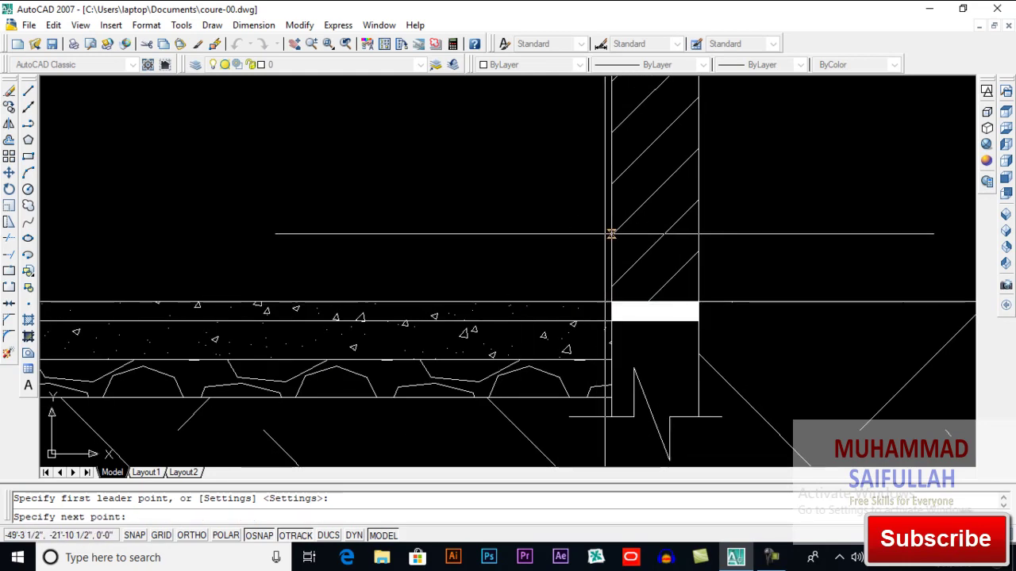
scroll(504, 284, down, 2)
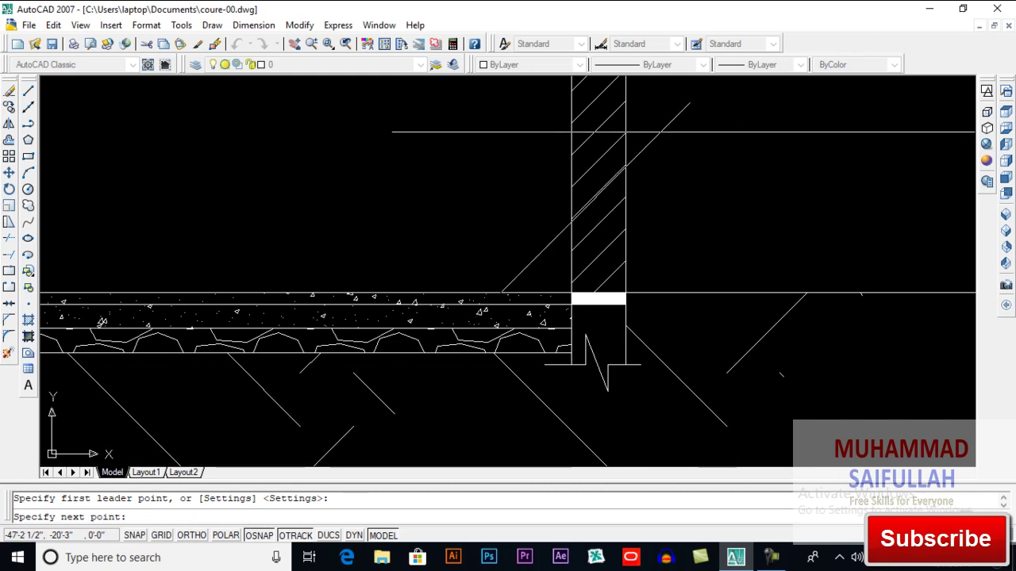
middle_drag(756, 84, 689, 179)
click(668, 154)
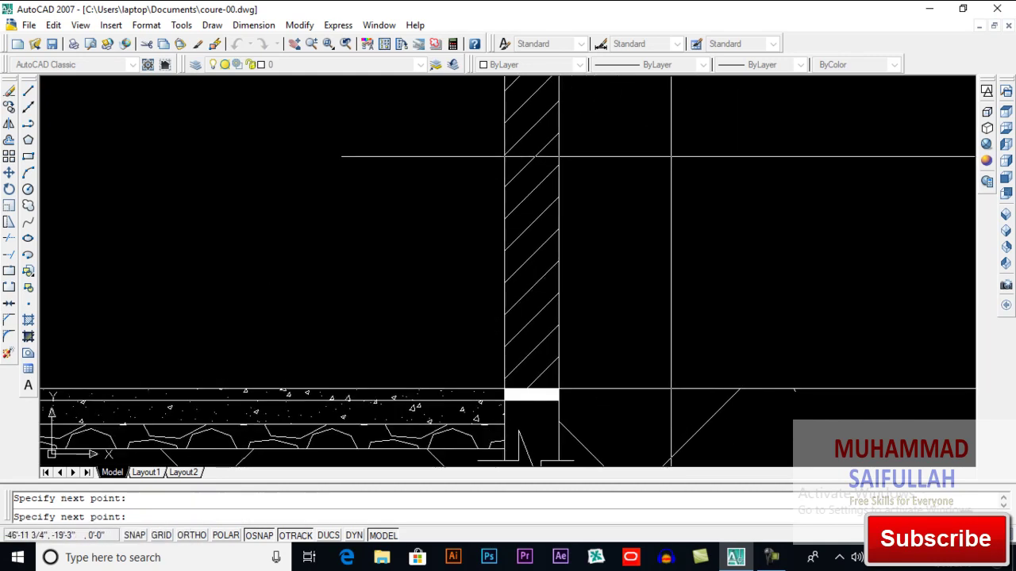
click(868, 153)
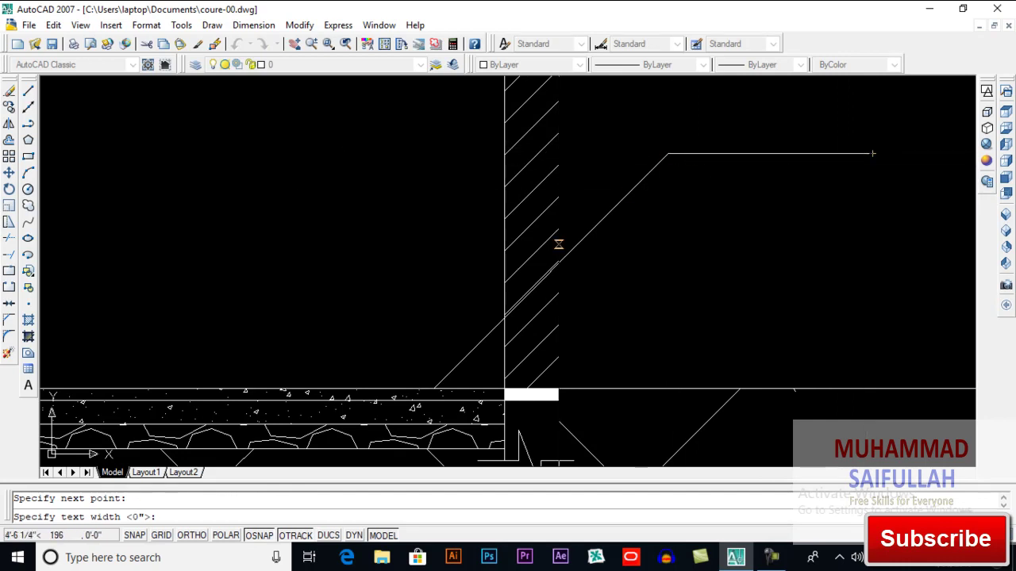
Accept the 0" text width and enter the leader's first two annotation lines: 2" Thick PCC(1:2:4) and 4" Thick PCC(1:4:8)
middle_drag(873, 153, 667, 211)
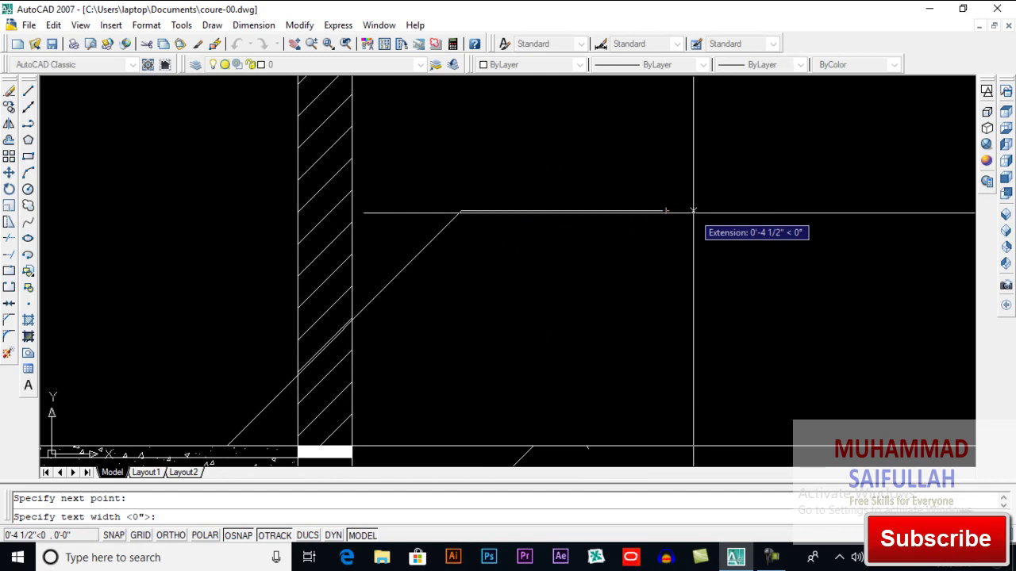
key(Return)
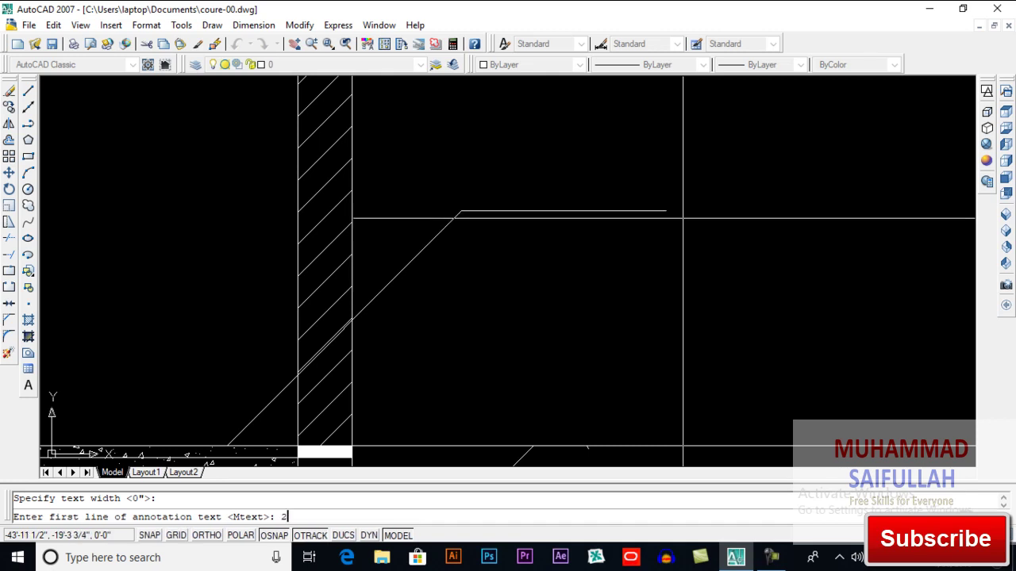
key(BackSpace)
text(Thick)
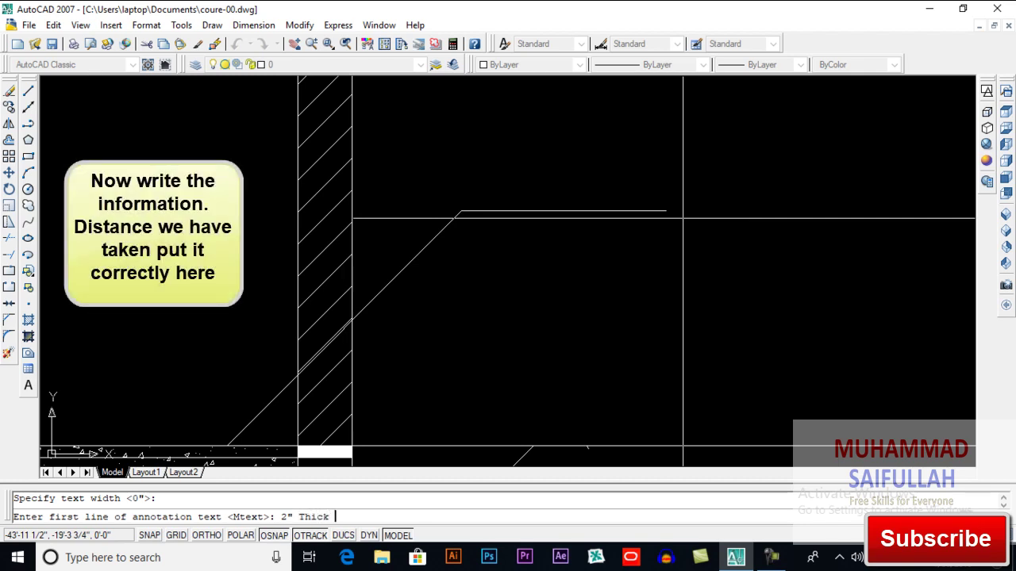
text( PCC(1)
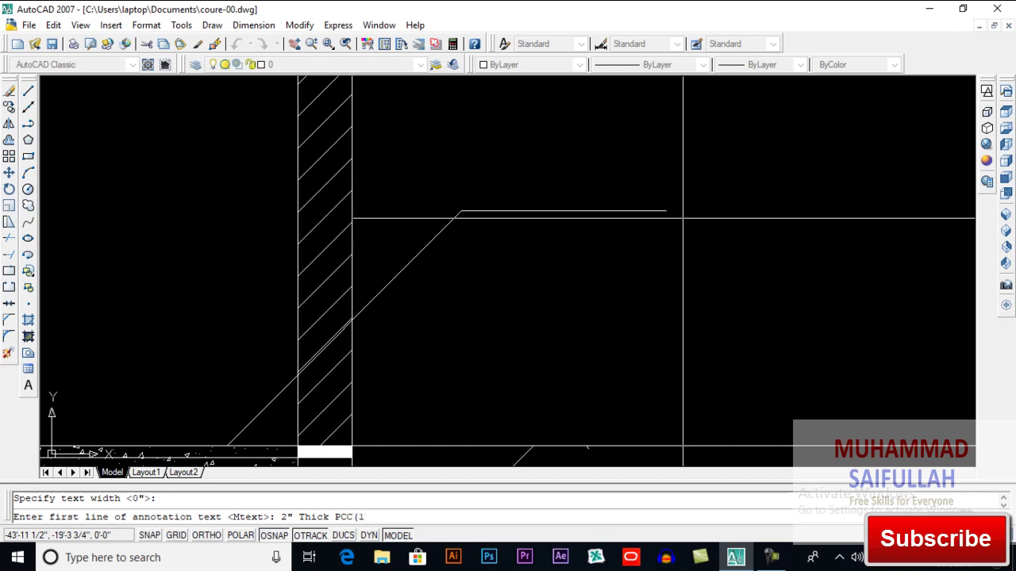
text(:2:4))
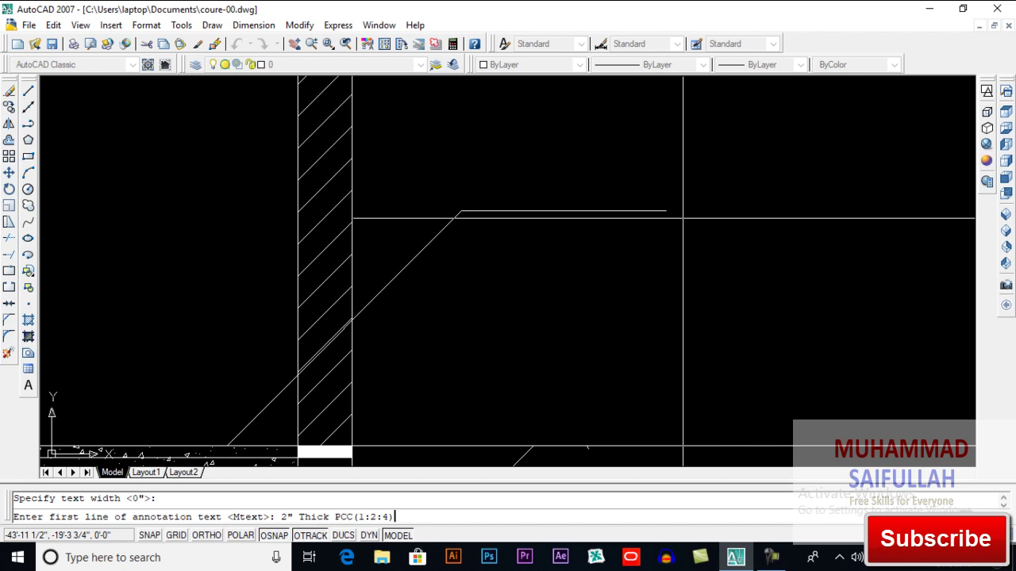
key(Return)
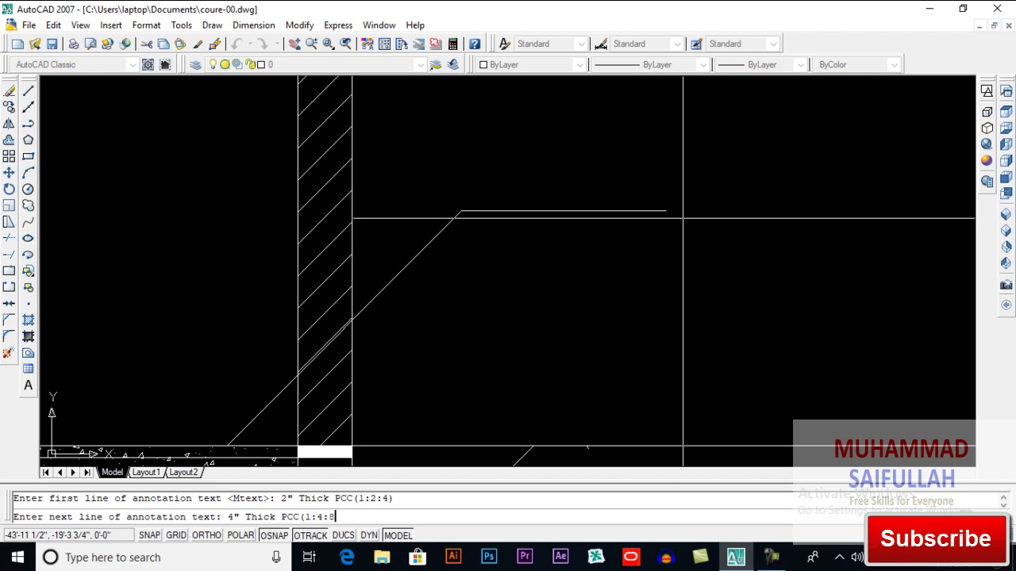
key(Return)
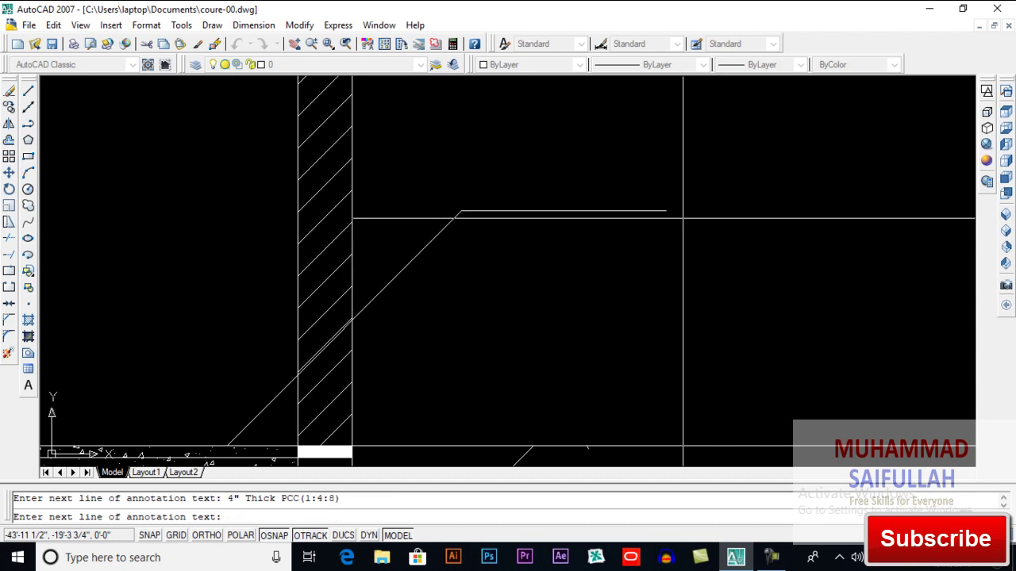
Add the annotation lines 4" Gravel Stone Compacted and Earth below the two PCC lines of the leader text
text(4" 4" Gravel Stone)
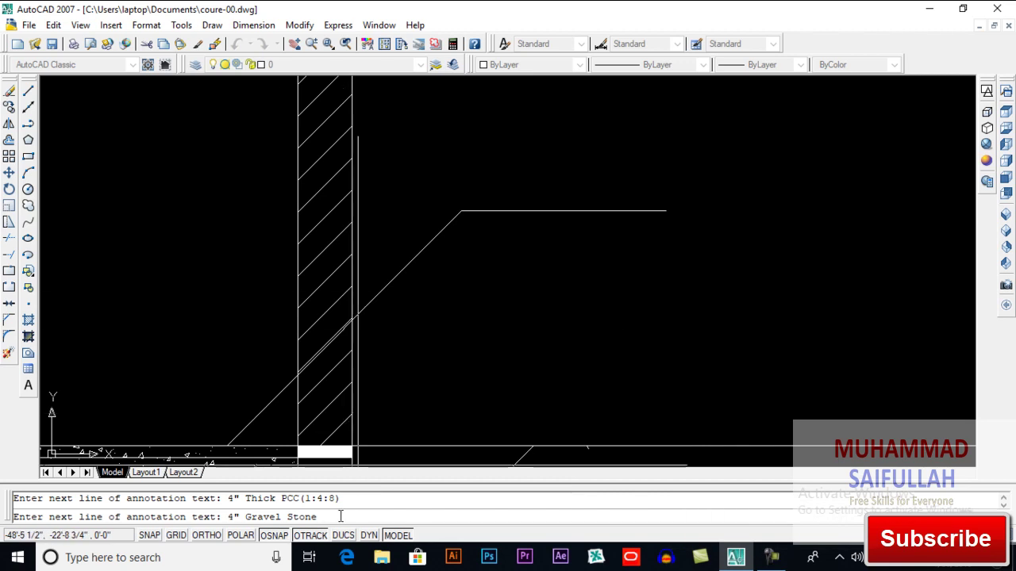
text( Compacted)
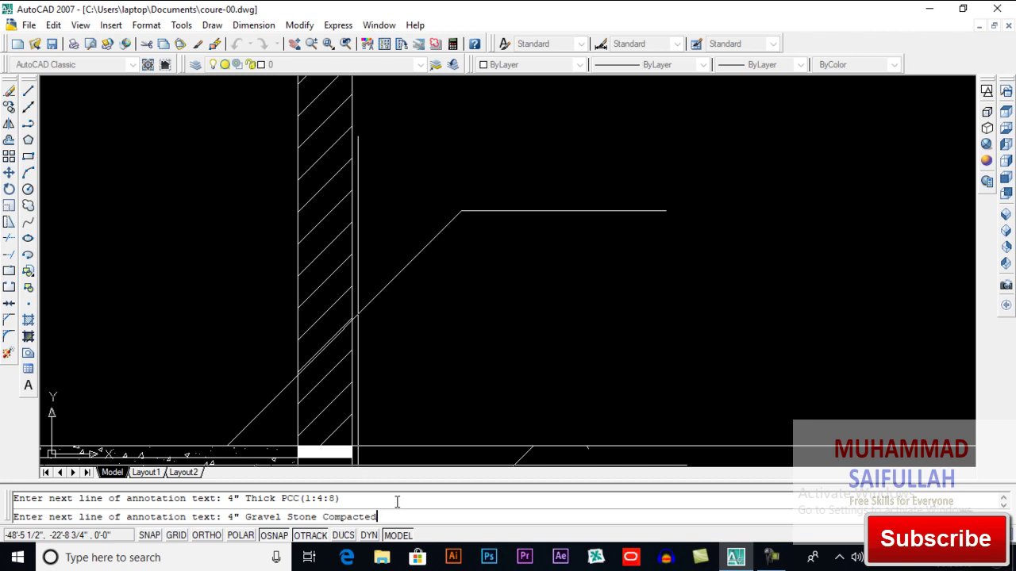
key(Return)
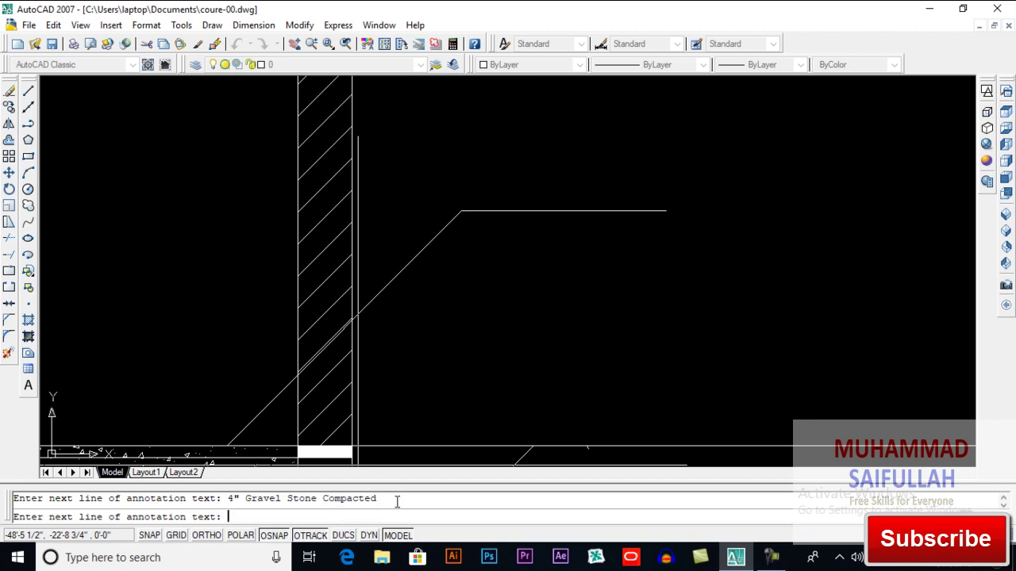
text(Earth)
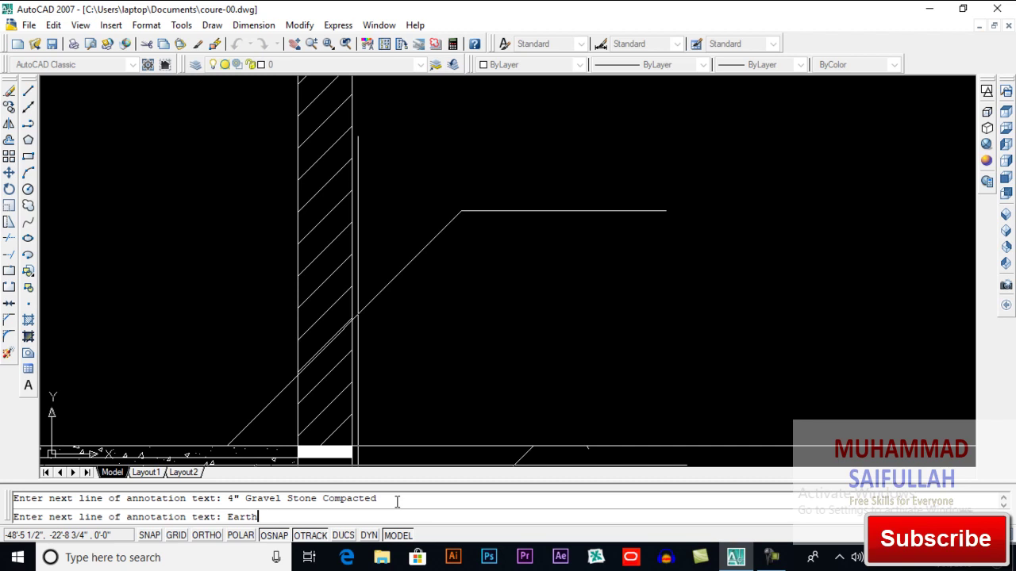